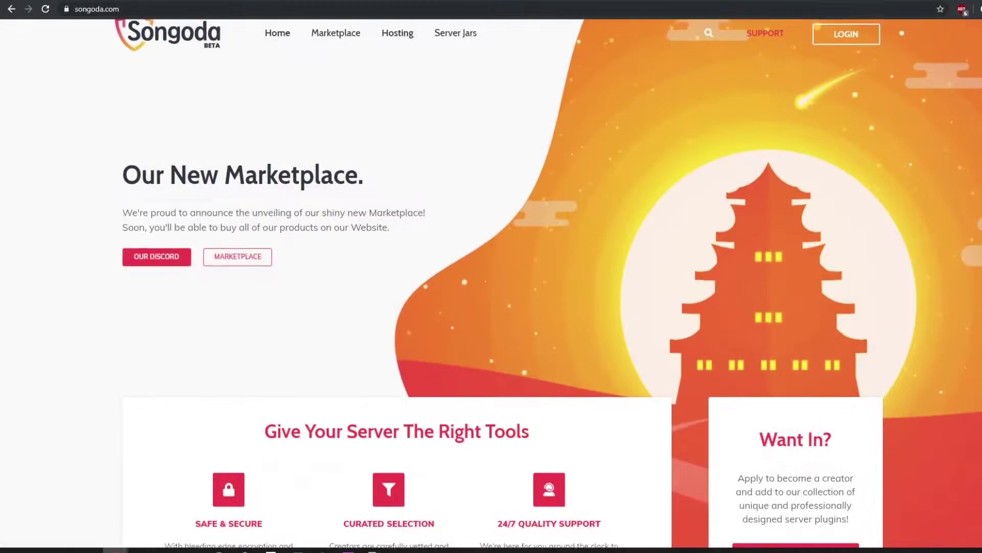
- Scroll the Songoda marketplace down to Top Rated Plugins like EpicSpawners and FabledSkyblock
scroll(491, 277, down, 3)
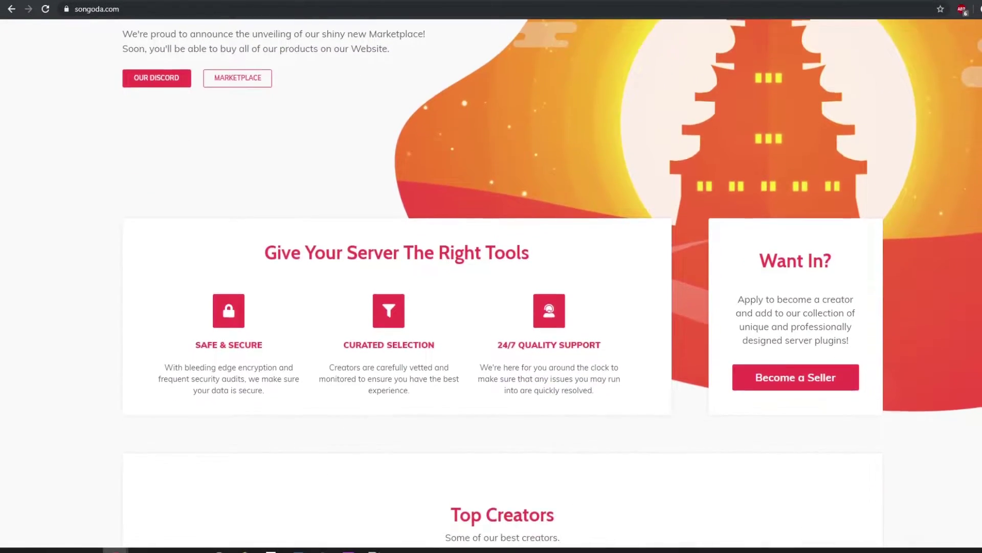
scroll(491, 276, down, 2)
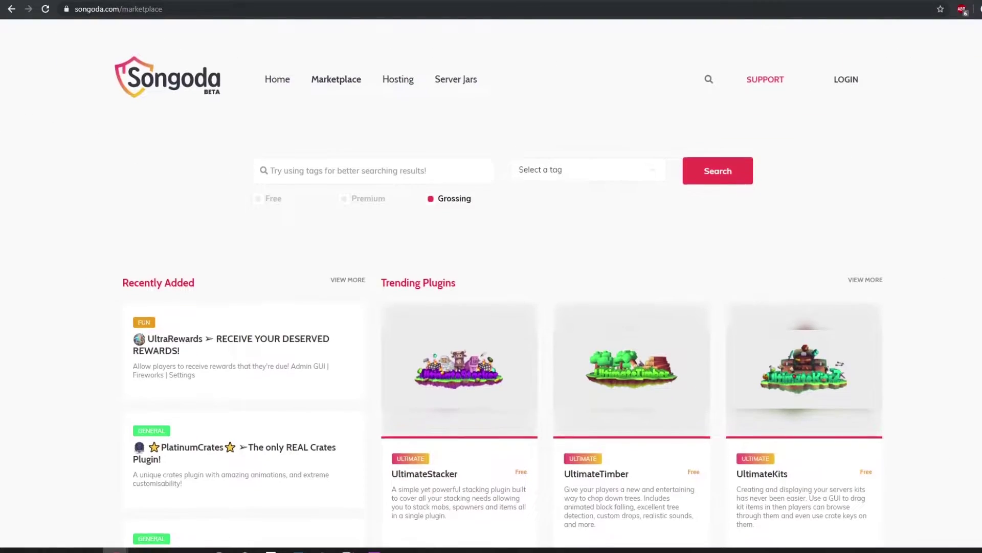
scroll(491, 276, down, 3)
scroll(491, 276, down, 5)
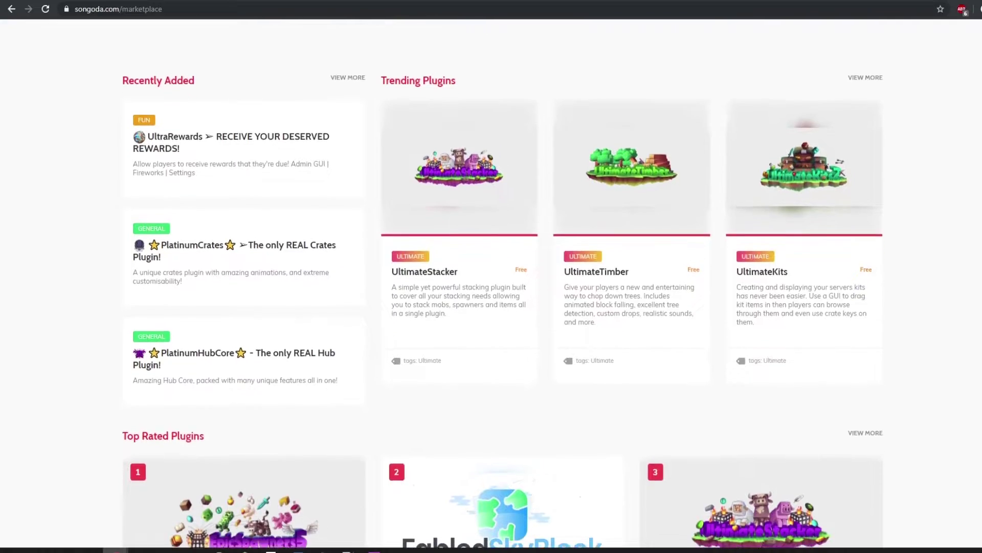
scroll(492, 276, down, 5)
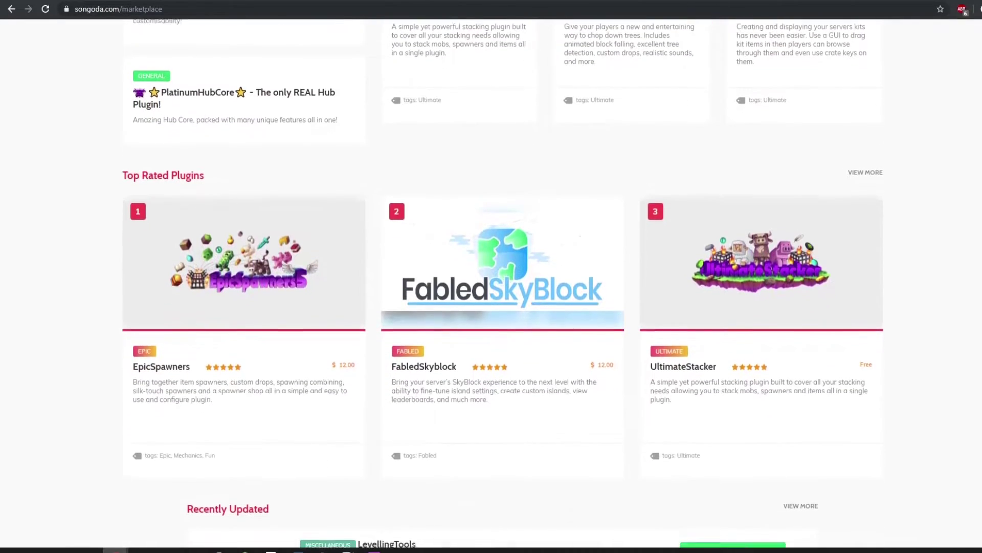
scroll(491, 277, down, 4)
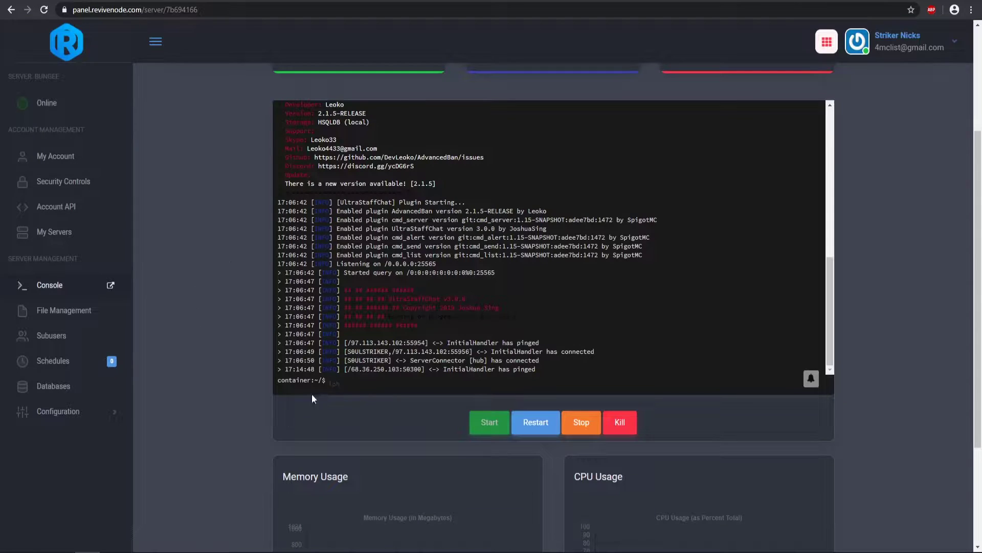
- Scroll up on the AdvancedBan 2.1.5 resource page on SpigotMC
scroll(237, 346, up, 2)
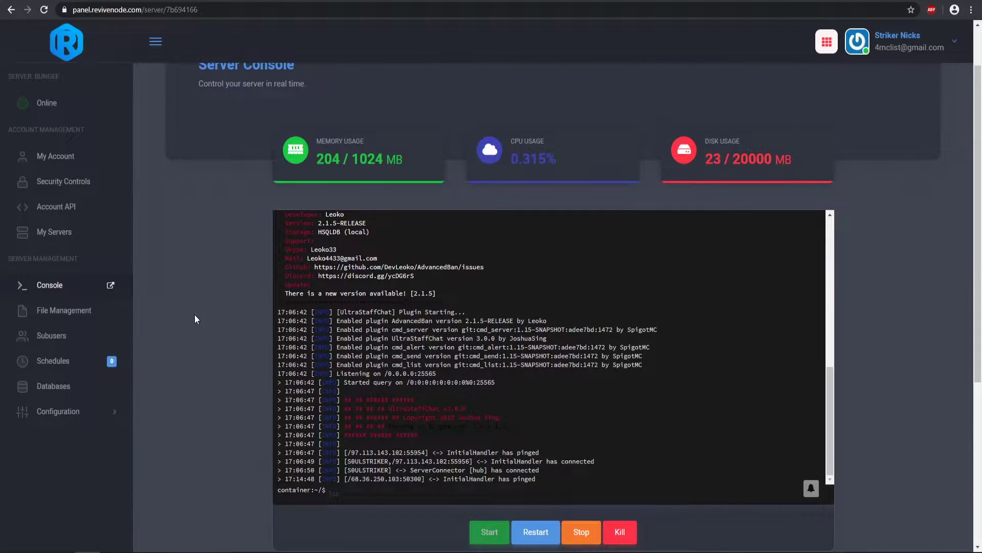
- Open the plugins folder in File Management and highlight the LuckPerms-Bungee, UltraStaffChat and AdvancedBan jars
click(74, 320)
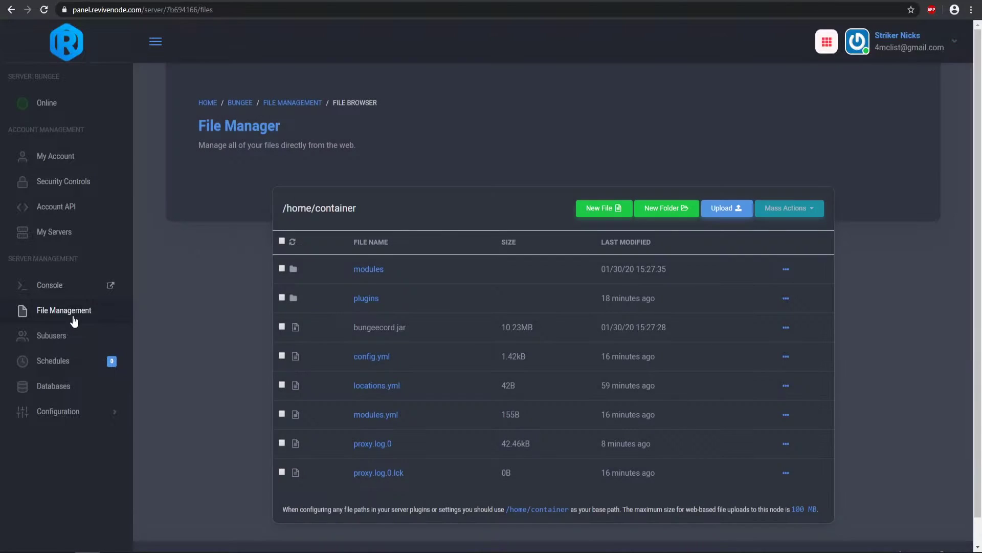
click(366, 299)
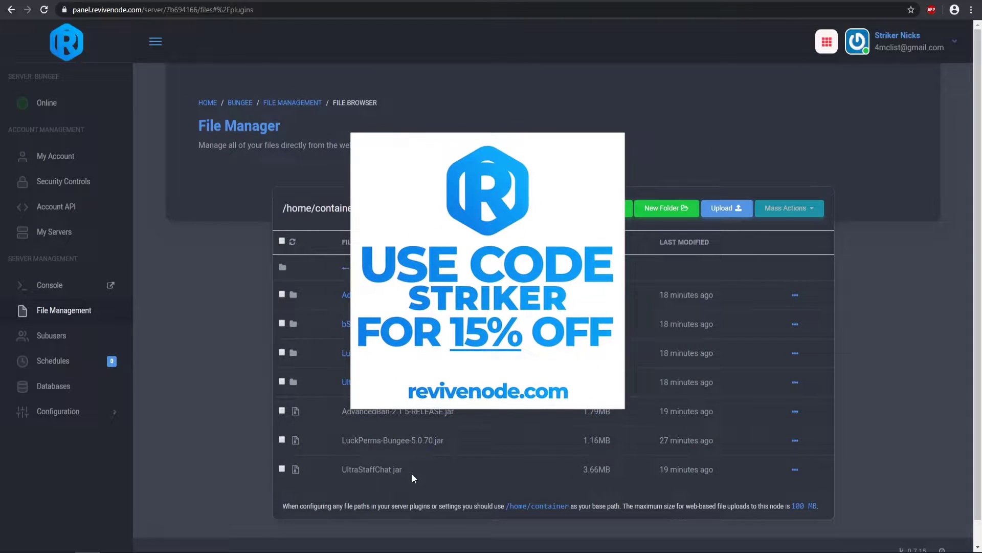
drag(412, 474, 336, 463)
drag(476, 439, 350, 440)
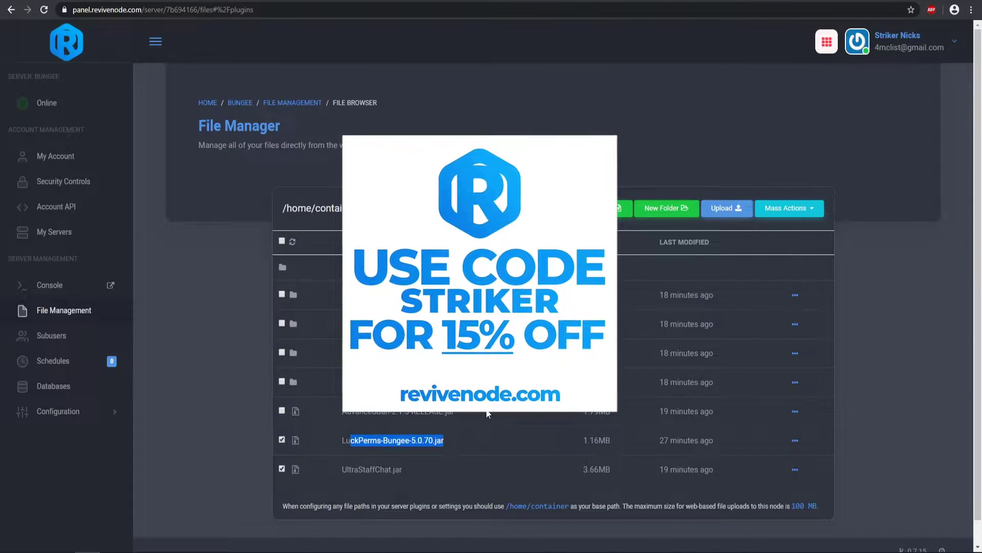
drag(486, 415, 340, 412)
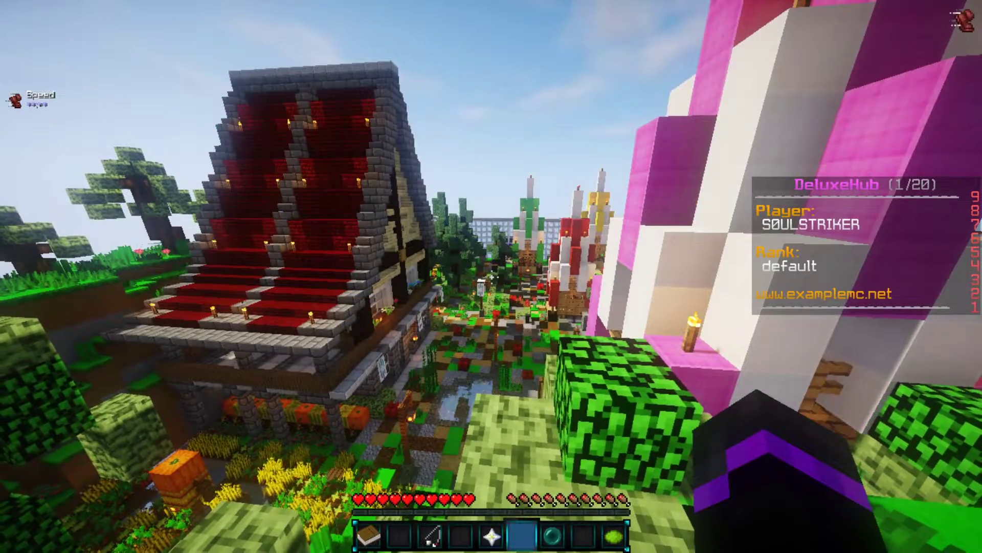
- Run /lpb in chat to show LuckPerms v5.0.70's console-setup notice
text(/lpb)
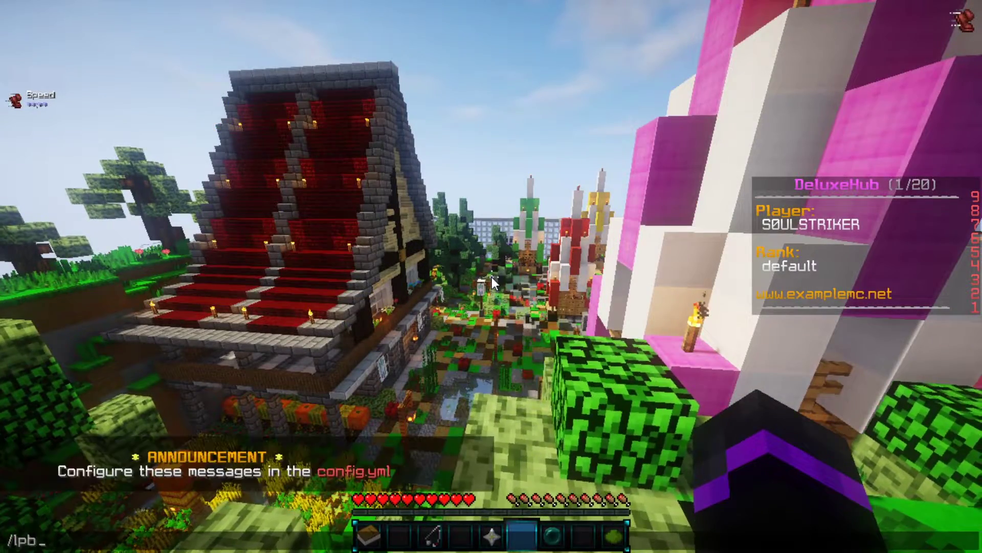
key(Escape)
key(t)
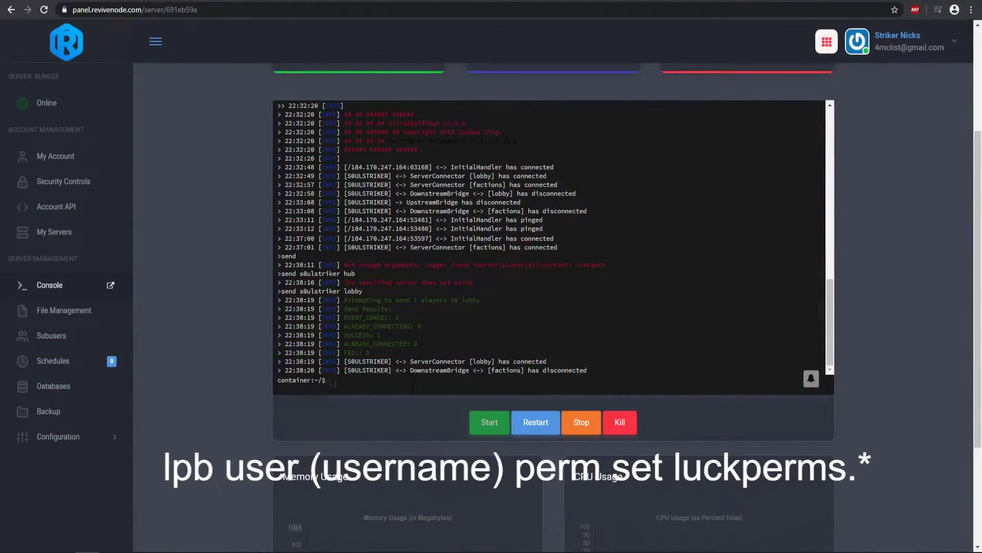
- Run 'lpb user <your player> perm set luckperms.*' in the server console
text(pb user s0ulstriker perm set luckperms.*)
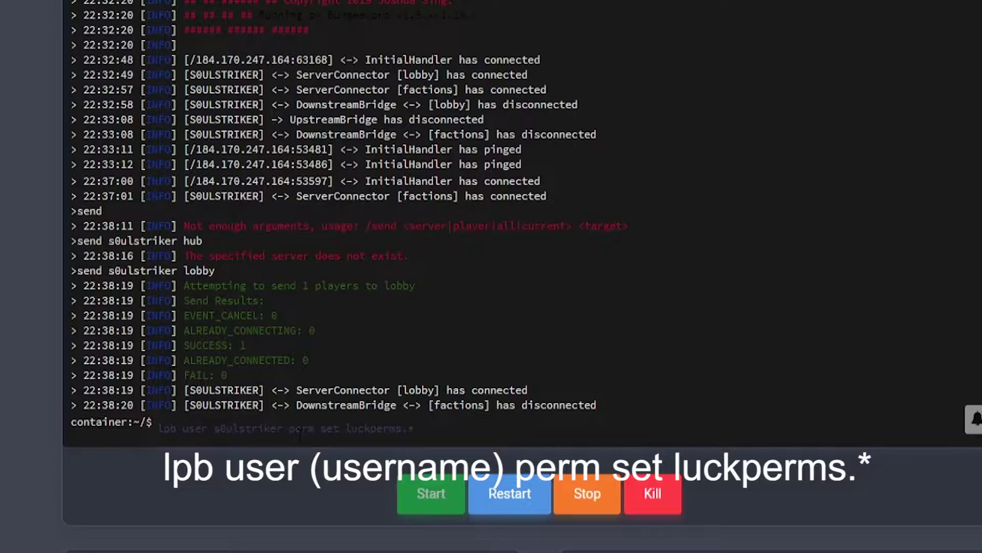
text(lpb user s0ulstriker perm set luckperms.*)
key(Return)
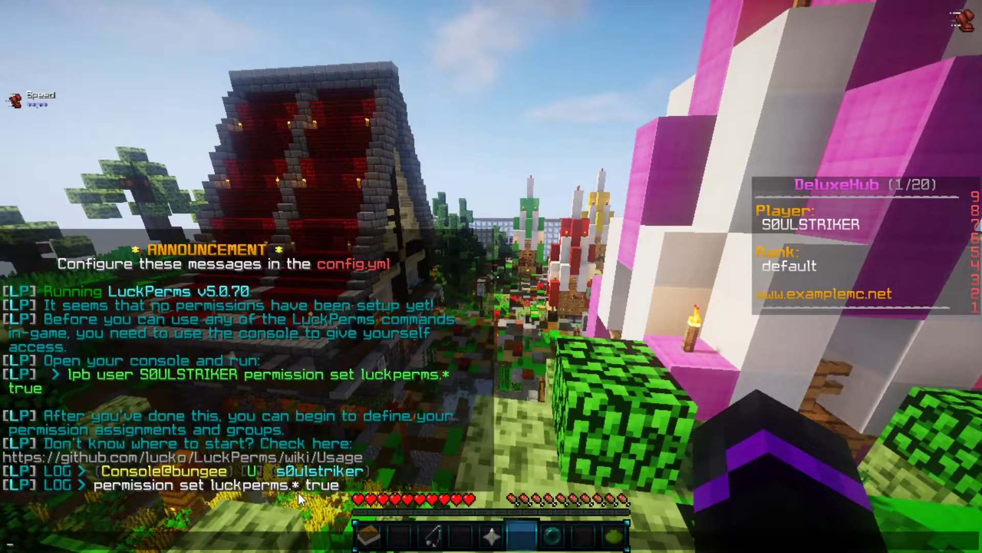
- Read the /lpb help command list, then run /lpb listgroups, showing only default with weight 0
text(/lpb help)
key(Return)
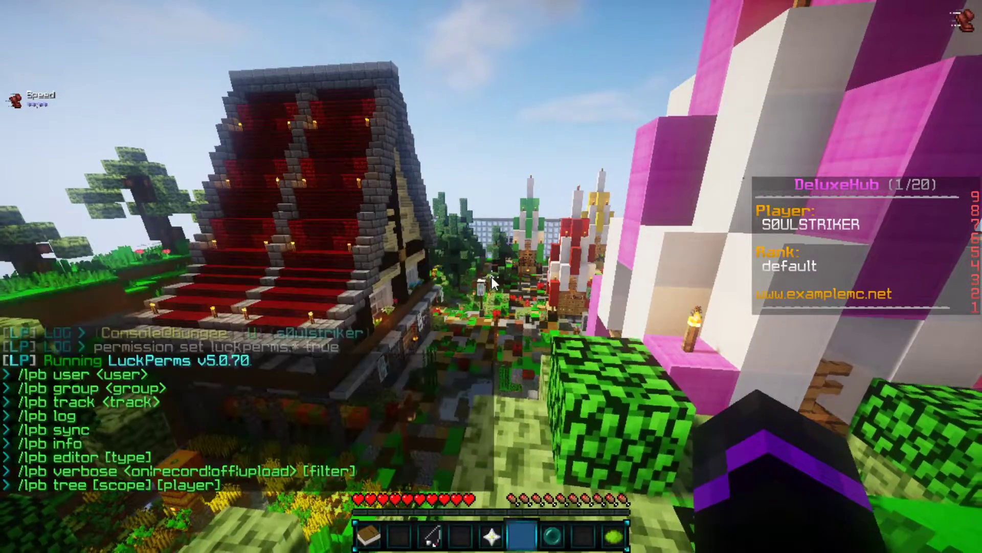
key(t)
scroll(128, 381, up, 2)
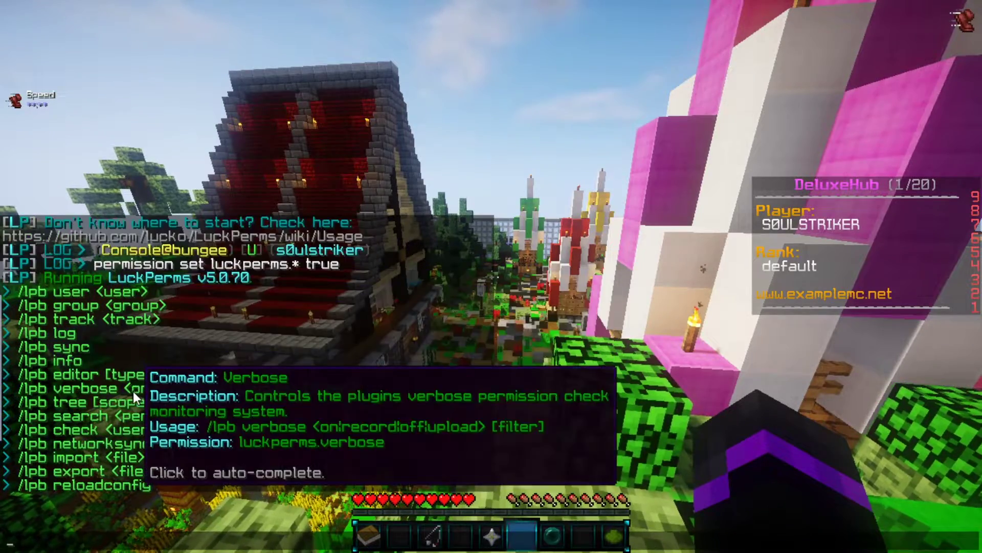
scroll(133, 390, down, 1)
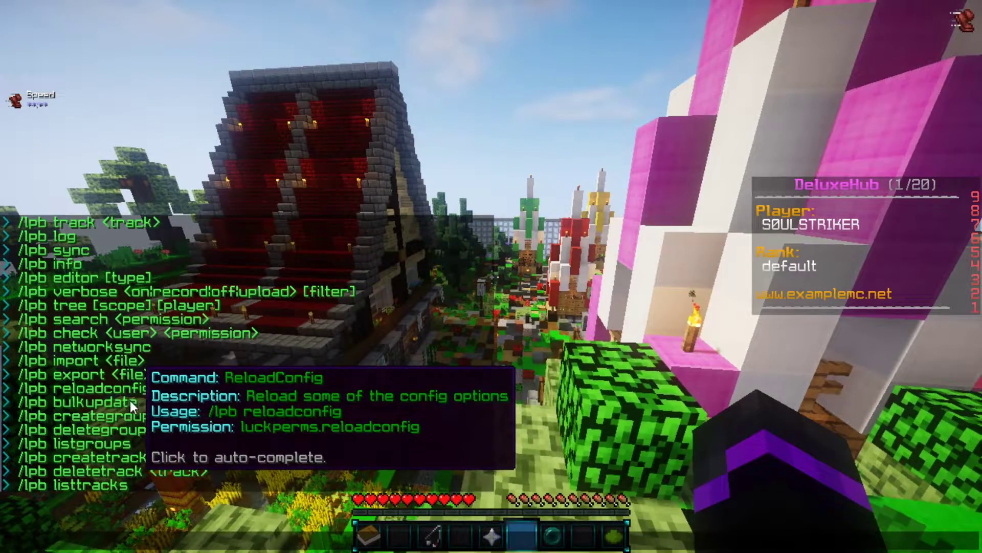
text(/lpb)
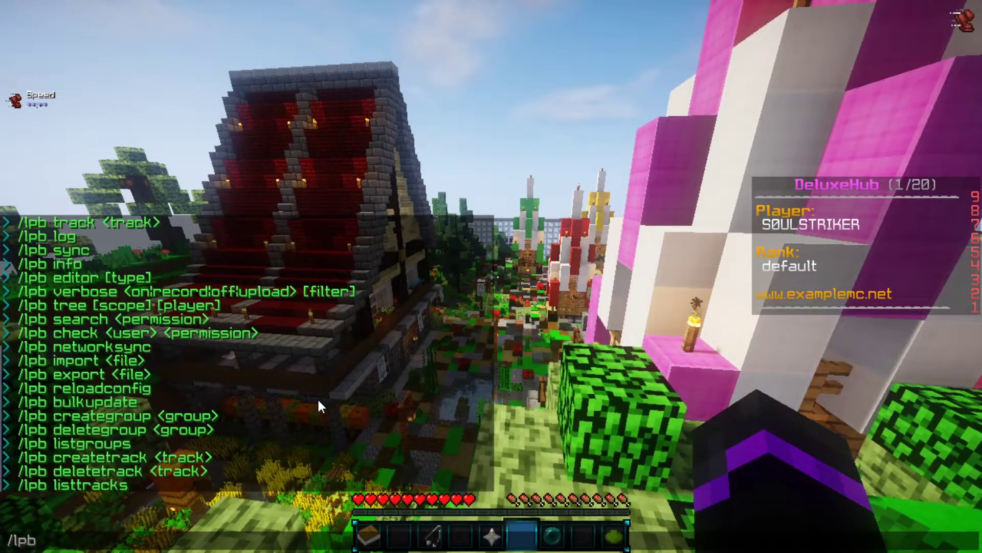
text( listgroups)
key(Return)
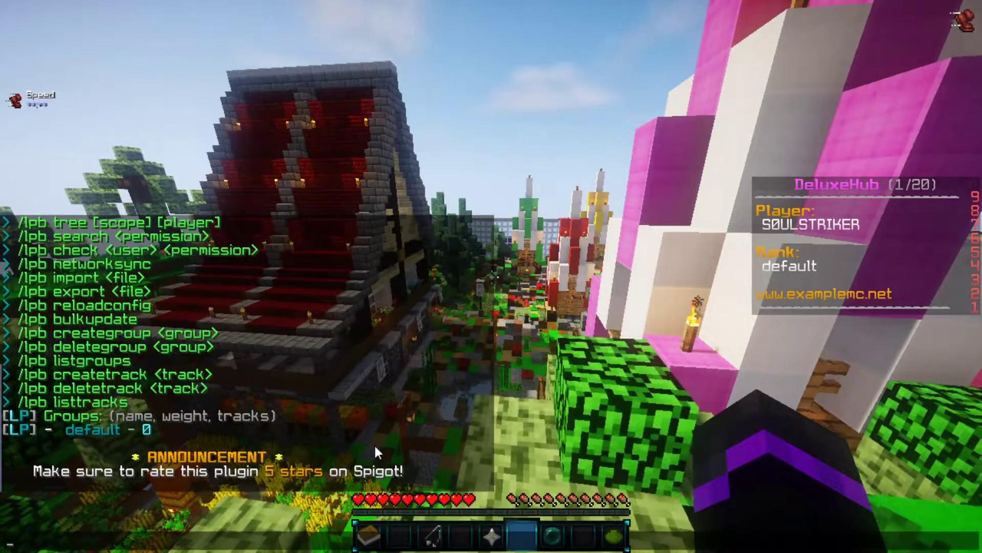
- Try /server (denied), then grant the default group bungeecord.command.server
text(/server)
key(Return)
key(t)
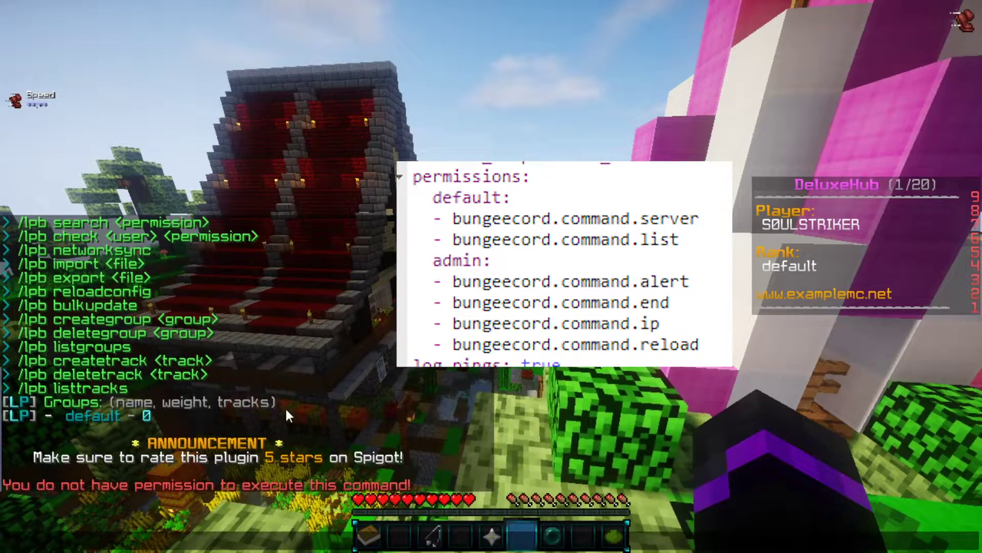
text(/lpb group default permission set)
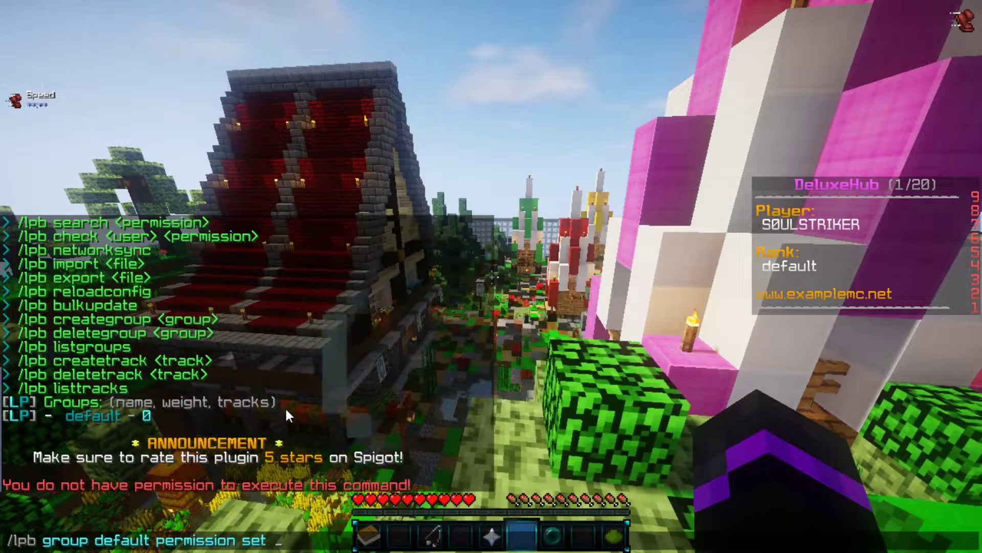
text( bungeecord.command.se)
key(Tab)
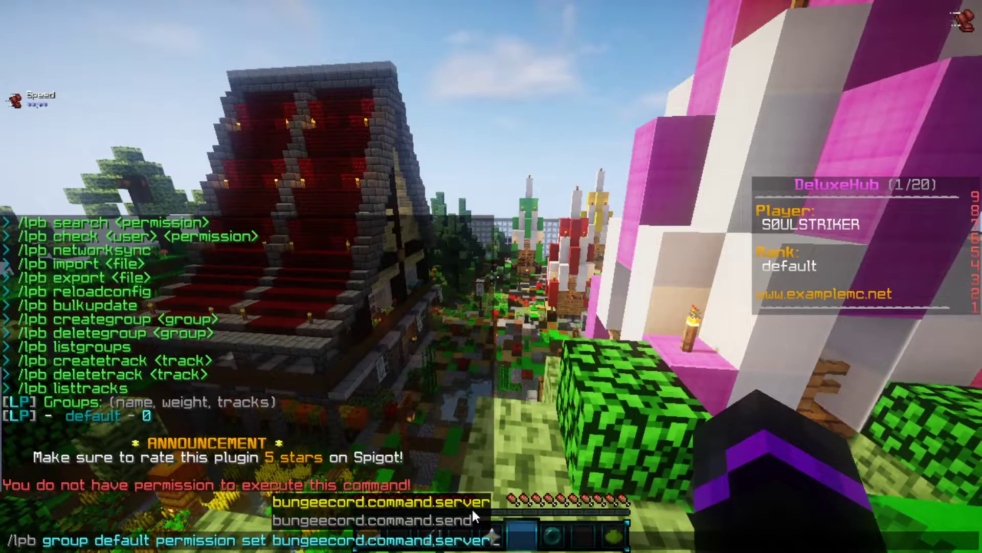
key(Return)
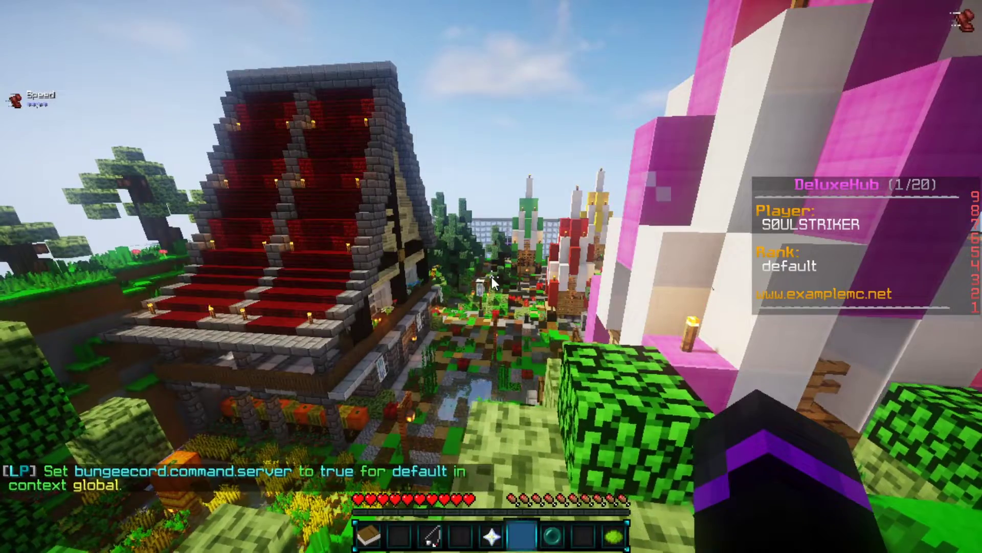
- Test the /server and /glist commands as a default-group player
key(slash)
text(server)
key(Return)
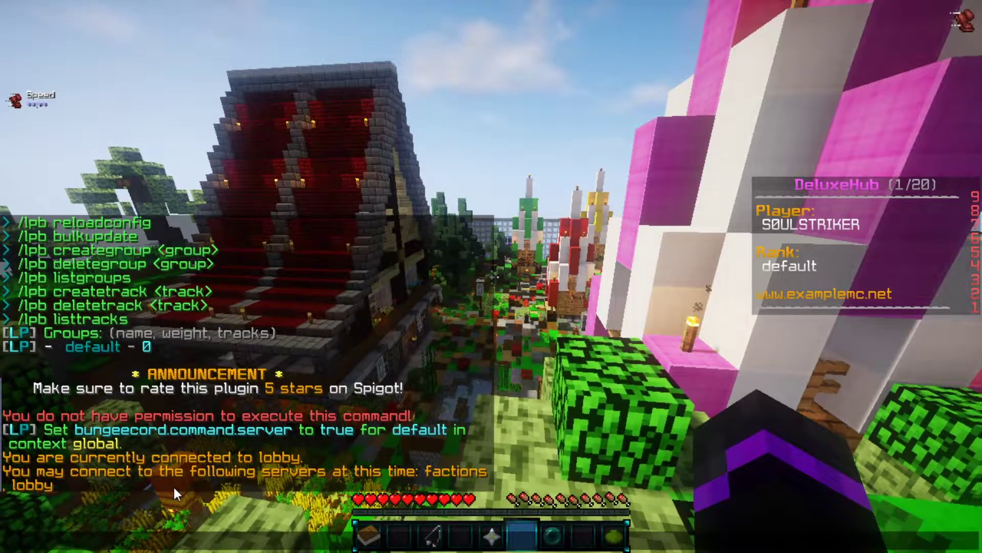
text(/glist)
key(Return)
key(t)
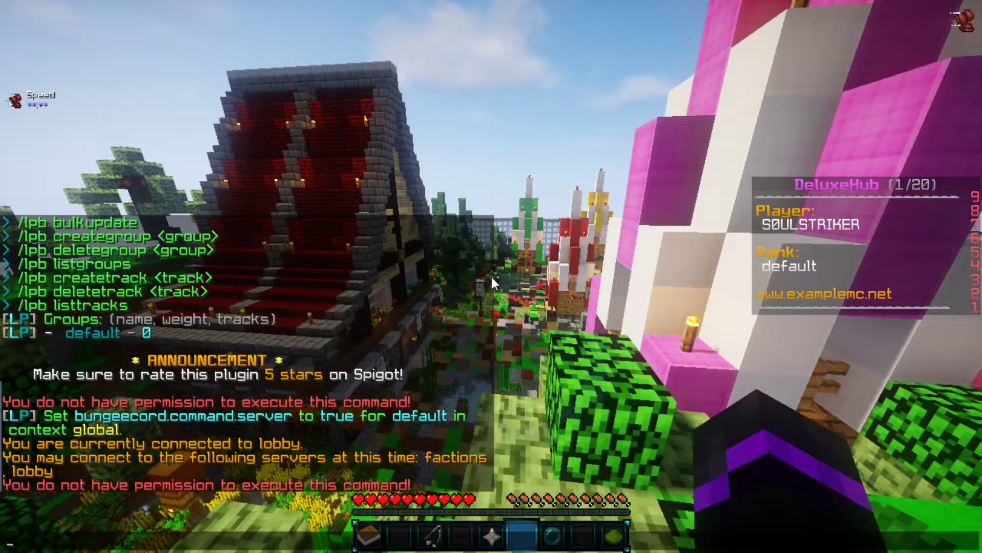
- Grant default bungeecord.command.list and rerun /glist, showing lobby with 1 player online
key(Up)
key(Up)
key(Up)
key(BackSpace)
key(BackSpace)
key(BackSpace)
key(BackSpace)
key(BackSpace)
key(BackSpace)
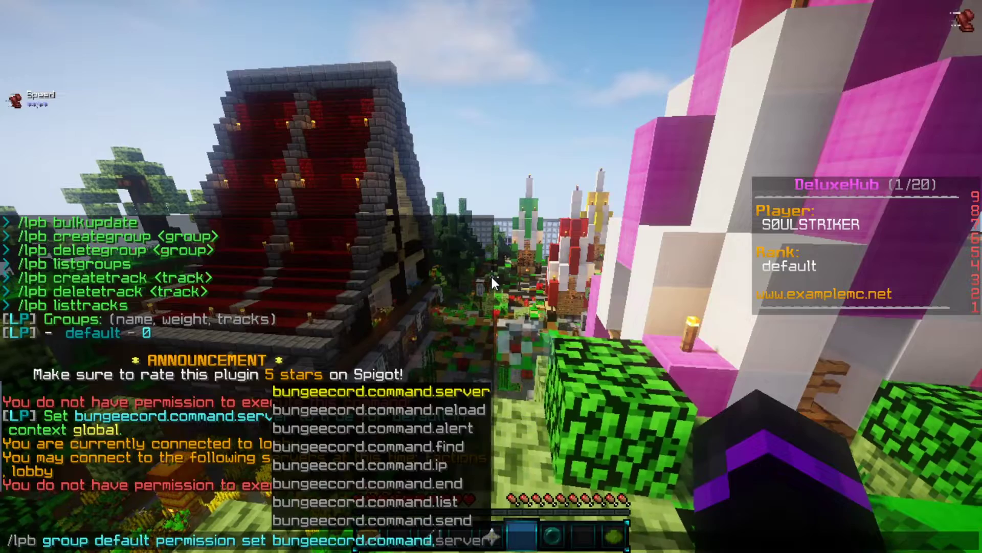
text(list)
key(Return)
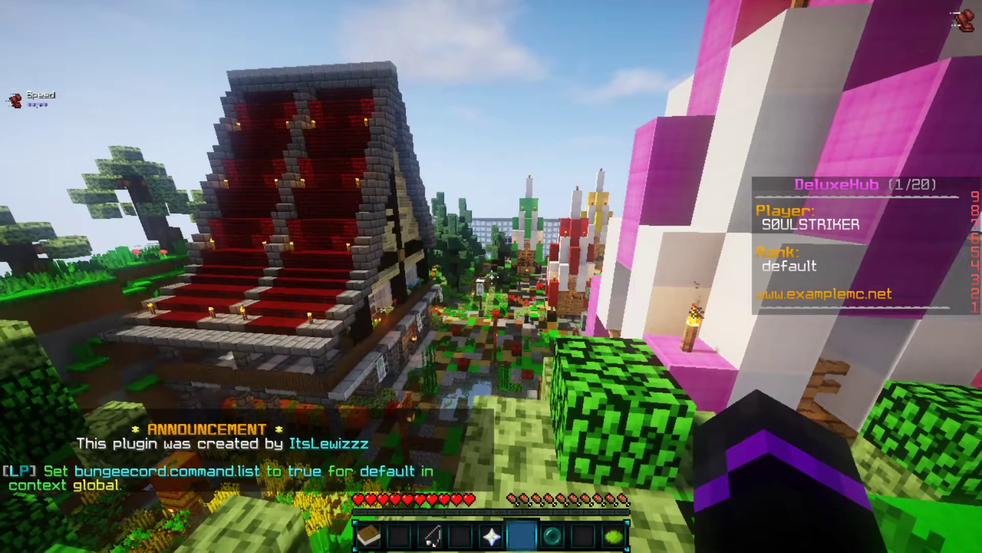
text(/glist)
key(Return)
key(t)
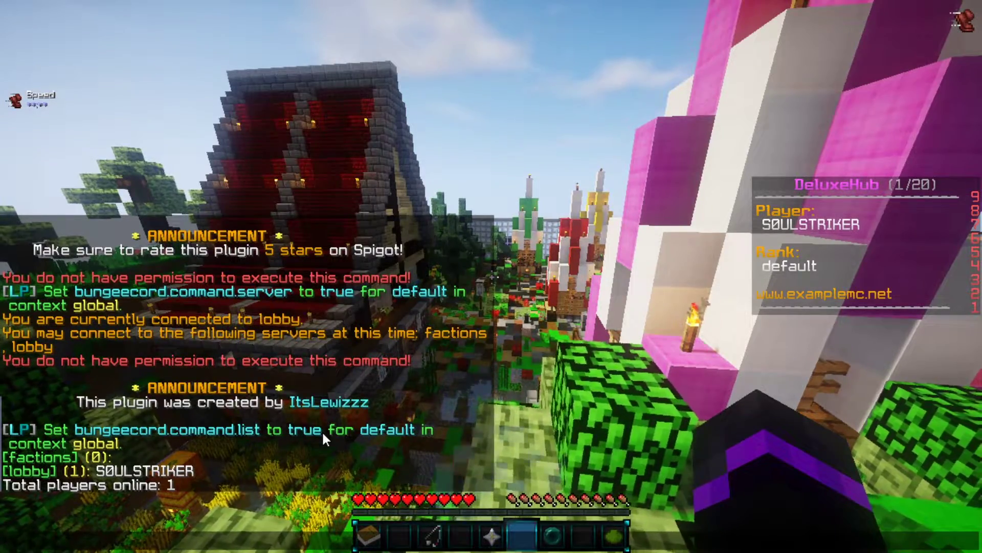
- Create the mod group with /lpb creategroup mod, then start a /lpb group mod parent command
text(/lpb group default permission set bungeecord.command.list)
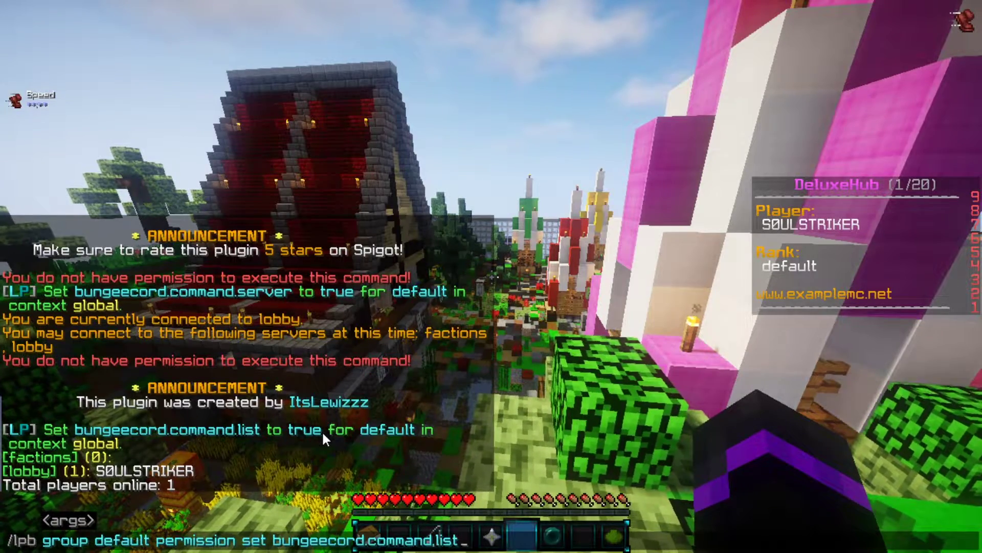
key(BackSpace)
key(BackSpace)
key(BackSpace)
key(BackSpace)
key(BackSpace)
key(BackSpace)
key(BackSpace)
key(BackSpace)
key(BackSpace)
key(BackSpace)
key(BackSpace)
key(BackSpace)
key(BackSpace)
key(BackSpace)
key(BackSpace)
key(BackSpace)
key(BackSpace)
key(BackSpace)
key(BackSpace)
key(BackSpace)
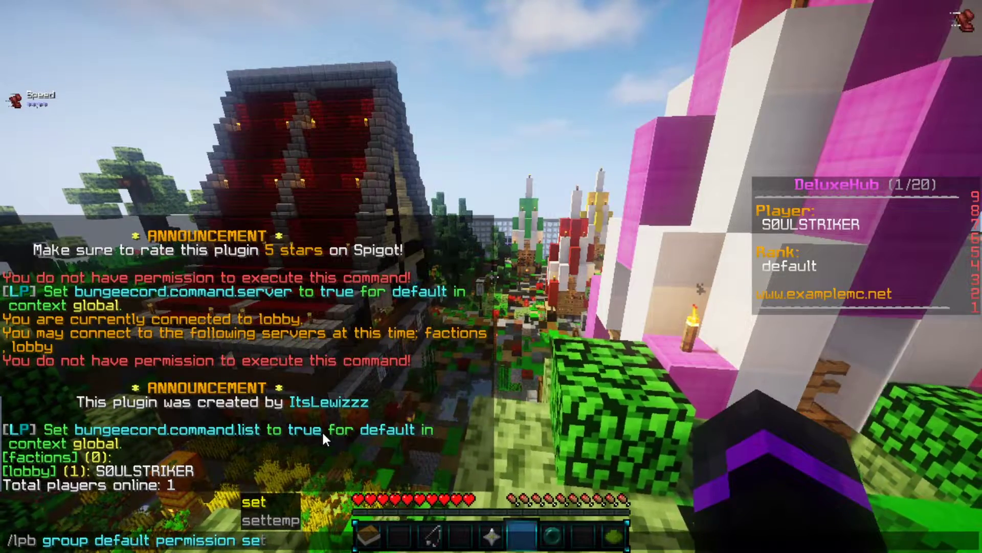
key(BackSpace)
key(BackSpace)
key(BackSpace)
key(BackSpace)
key(BackSpace)
key(BackSpace)
key(BackSpace)
key(BackSpace)
key(BackSpace)
key(BackSpace)
key(BackSpace)
key(BackSpace)
key(BackSpace)
key(BackSpace)
key(BackSpace)
key(BackSpace)
key(BackSpace)
key(BackSpace)
key(BackSpace)
key(BackSpace)
key(BackSpace)
key(BackSpace)
key(BackSpace)
key(BackSpace)
key(BackSpace)
key(BackSpace)
key(BackSpace)
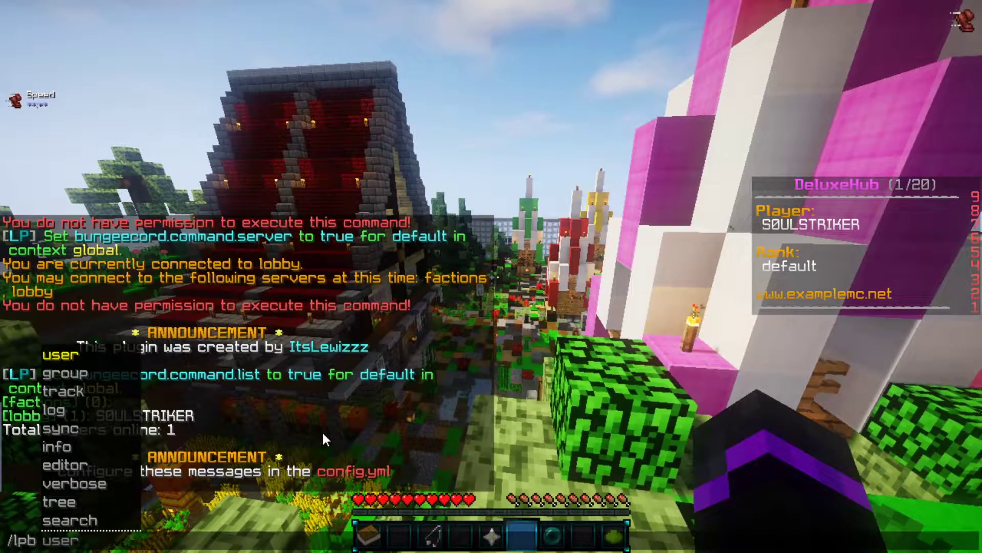
key(Tab)
key(Tab)
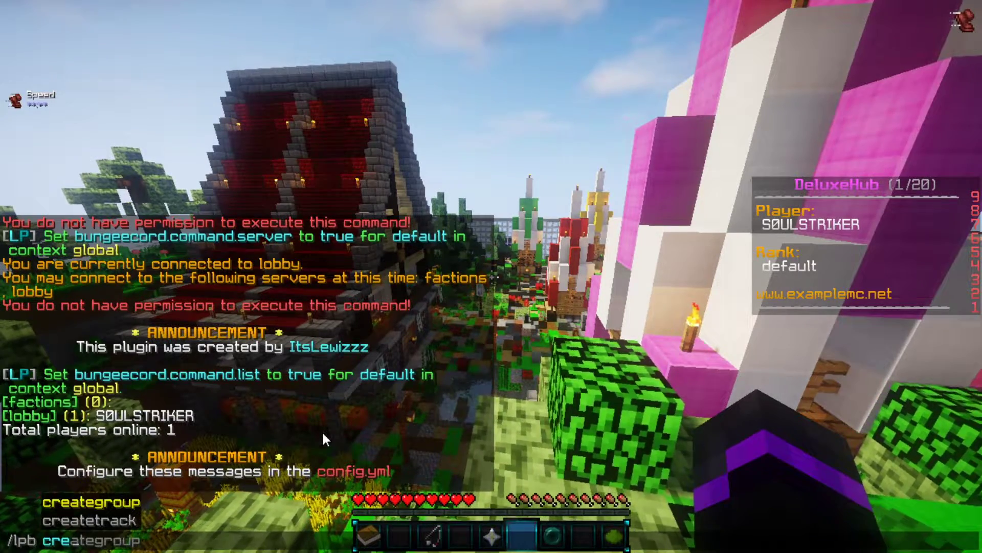
text(mod)
key(Return)
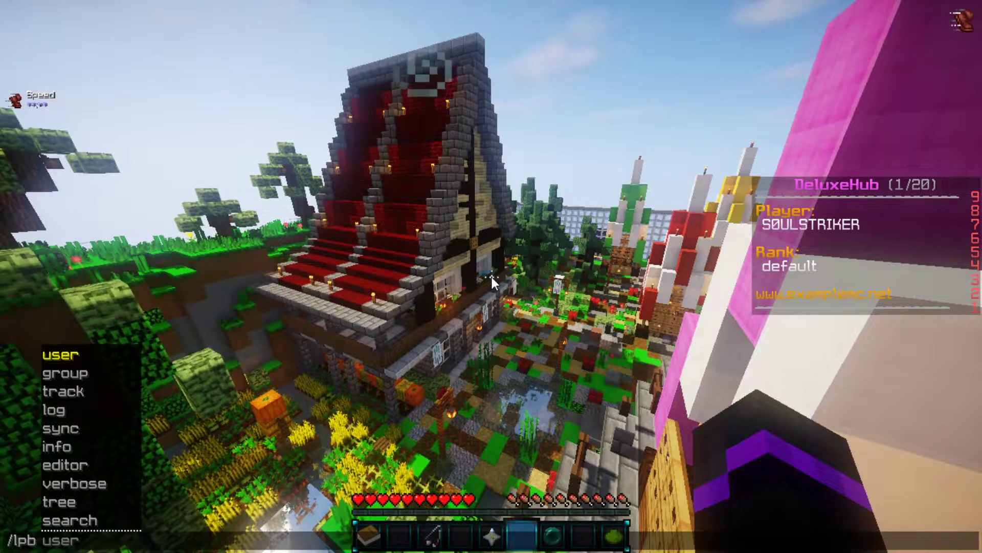
key(Tab)
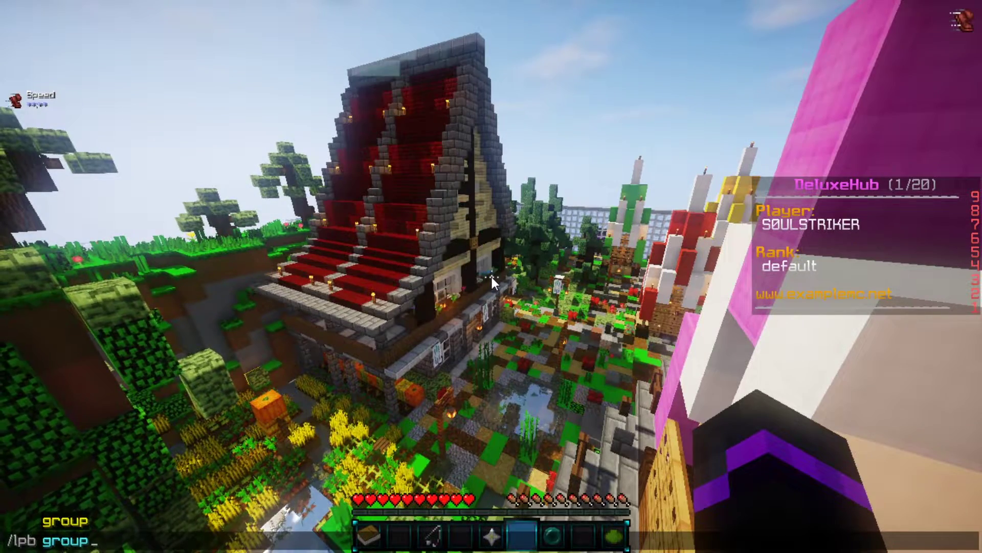
text(mod parent)
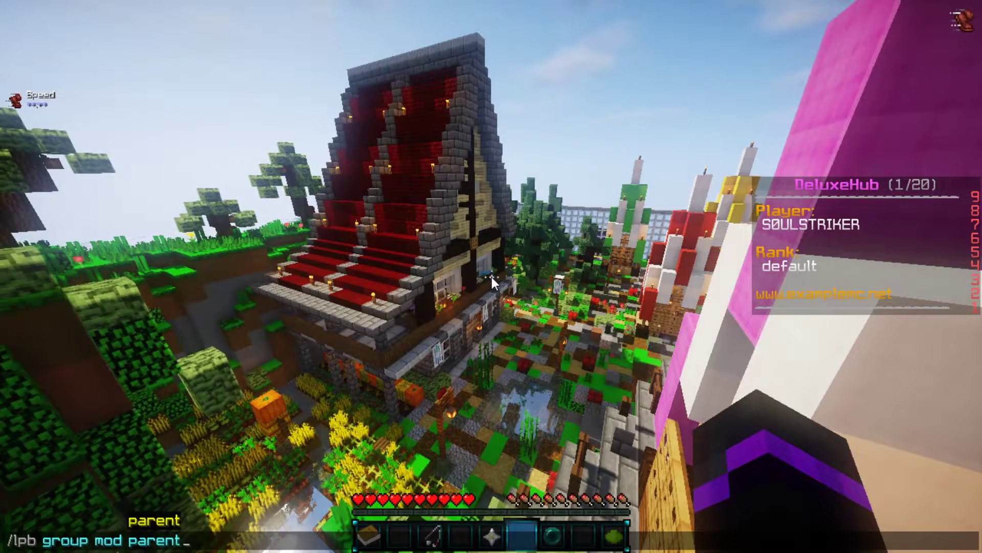
- Run /lpb group mod parent set default
key(Tab)
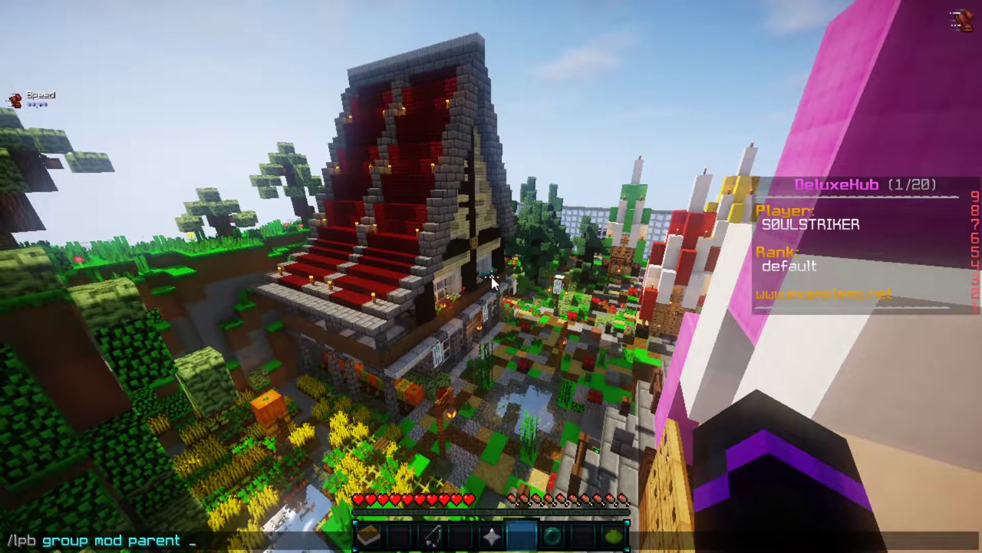
text(set d)
key(Tab)
key(Return)
key(t)
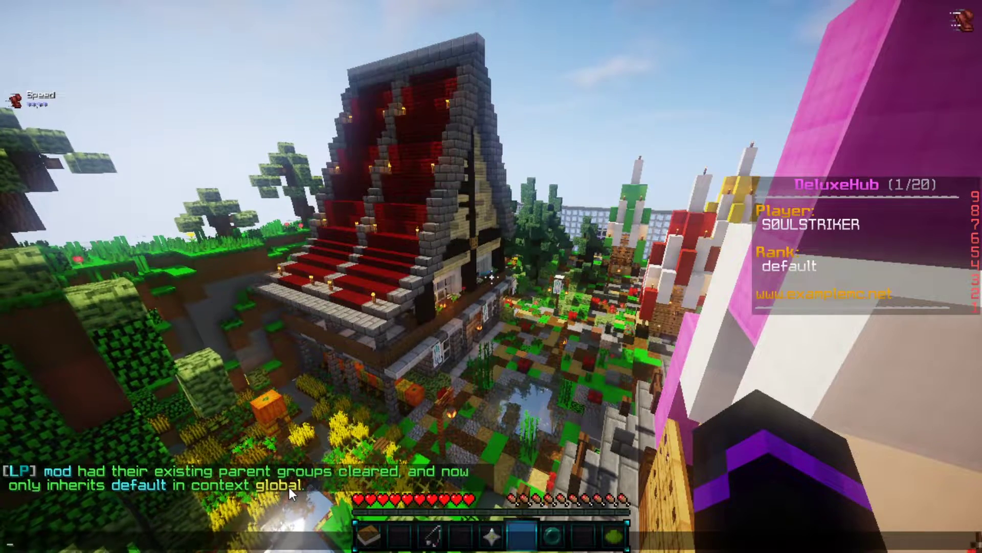
- Run /lpb group mod parent add default as well
key(Up)
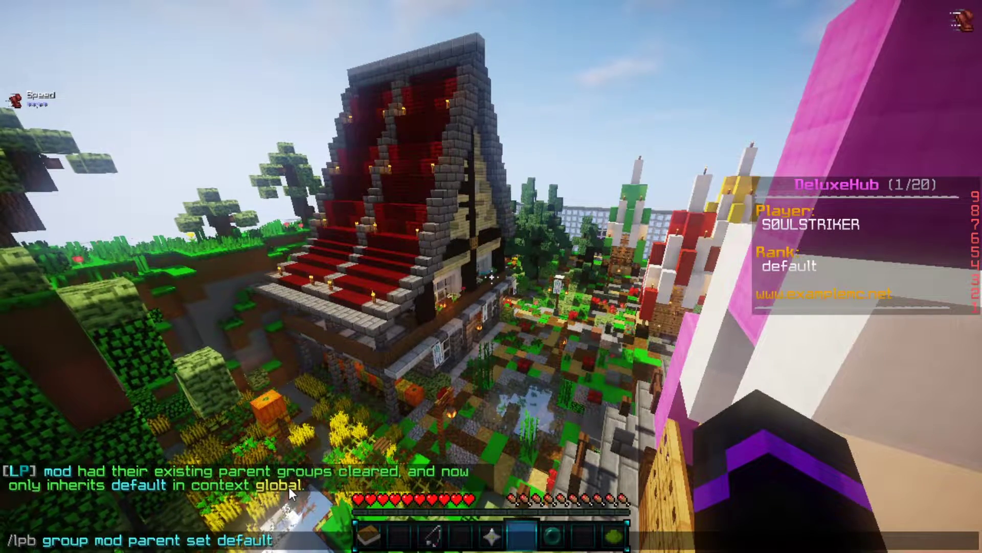
key(Left)
key(Left)
key(Left)
key(Left)
key(Left)
key(Left)
key(Left)
key(BackSpace)
key(BackSpace)
key(BackSpace)
key(BackSpace)
text(add)
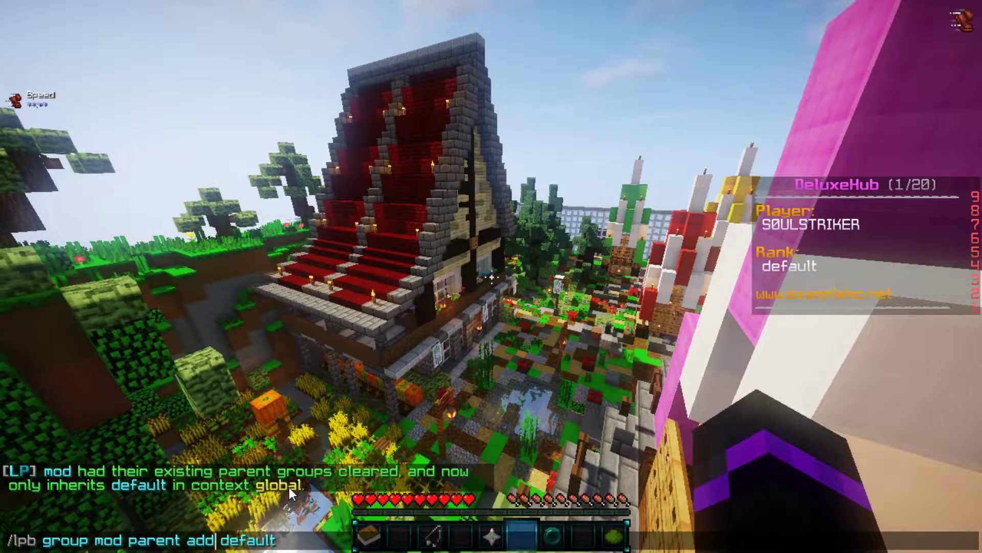
key(Return)
- Start granting mod staffchat.talk with /lpb group mod permission set staffchat.talk
key(t)
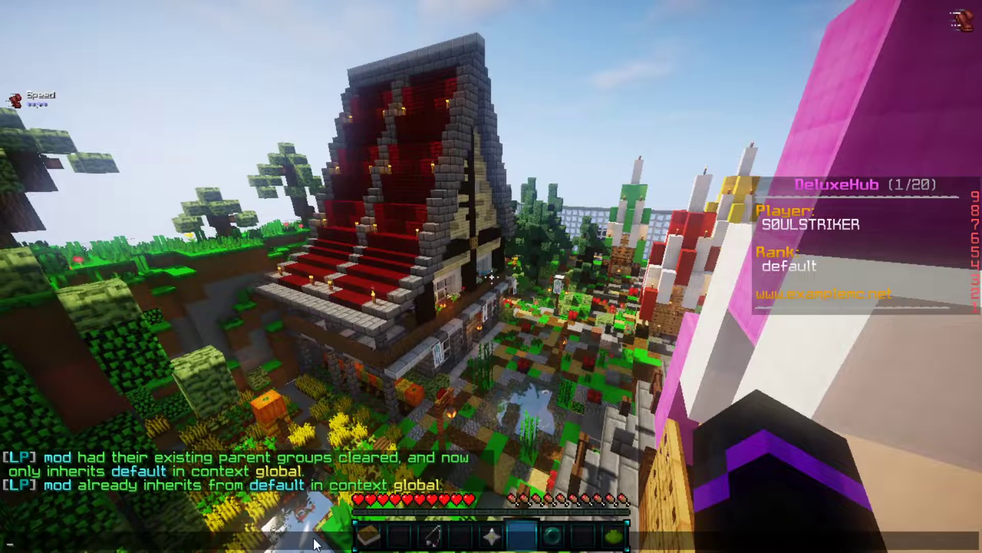
text(/lpb group mod)
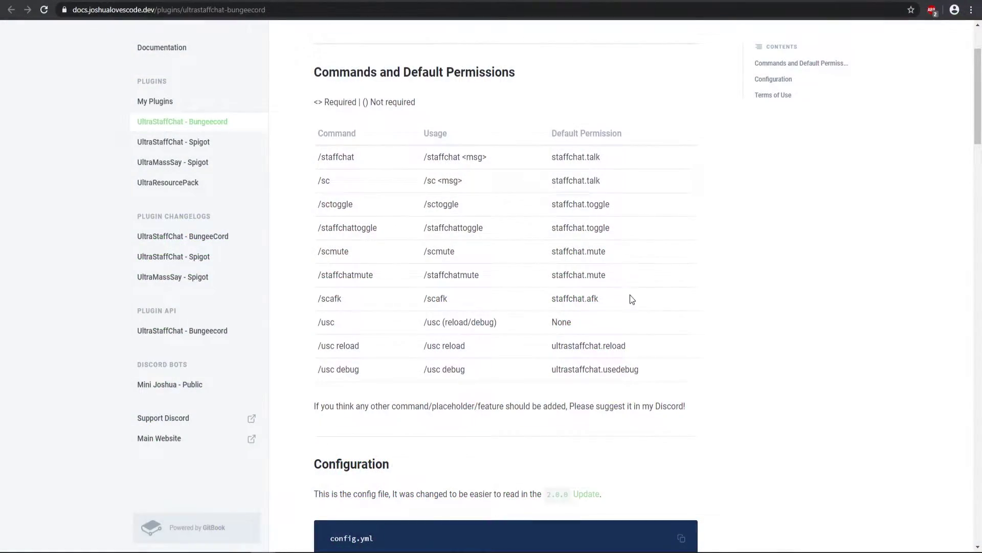
drag(632, 299, 571, 226)
click(603, 277)
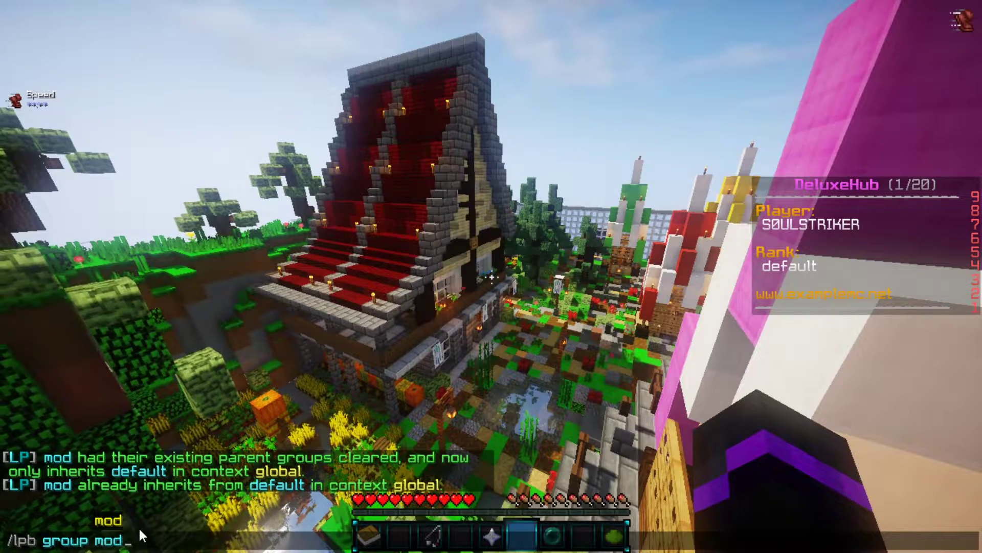
text(permission set )
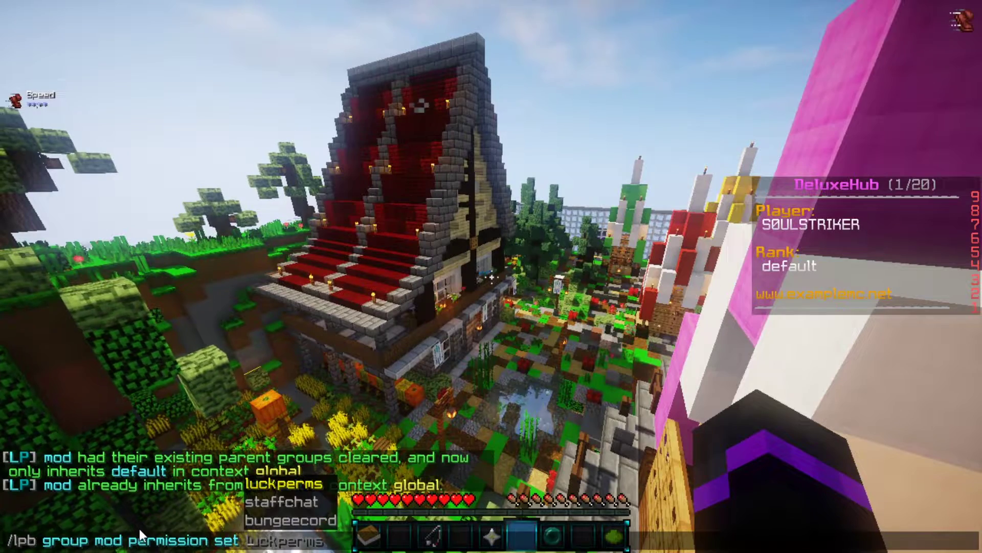
text(staffchat)
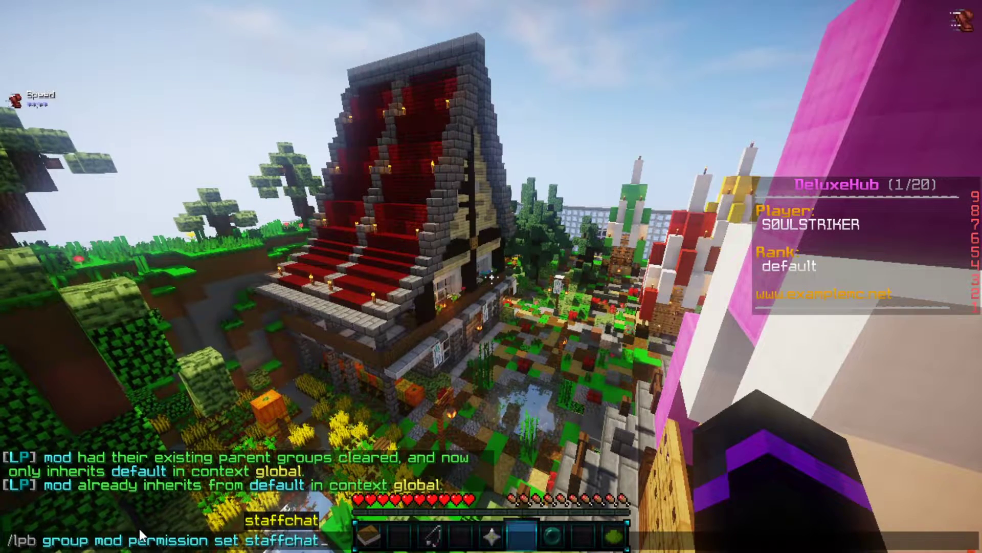
text(.talk)
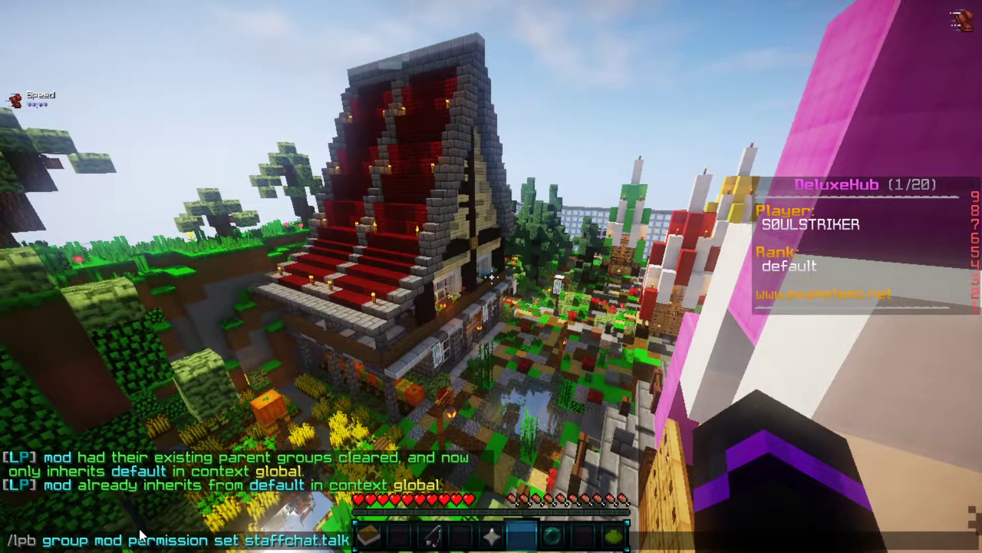
- Grant the mod group staffchat.talk, staffchat.see and staffchat.toggle by editing the recalled command
key(Return)
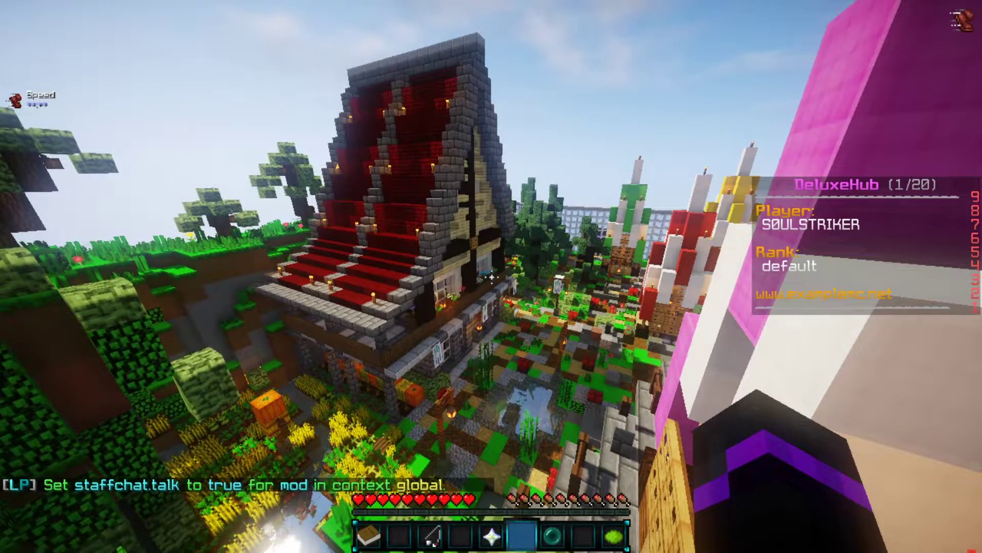
key(t)
key(Up)
key(BackSpace)
key(BackSpace)
key(BackSpace)
key(BackSpace)
text(see)
key(Return)
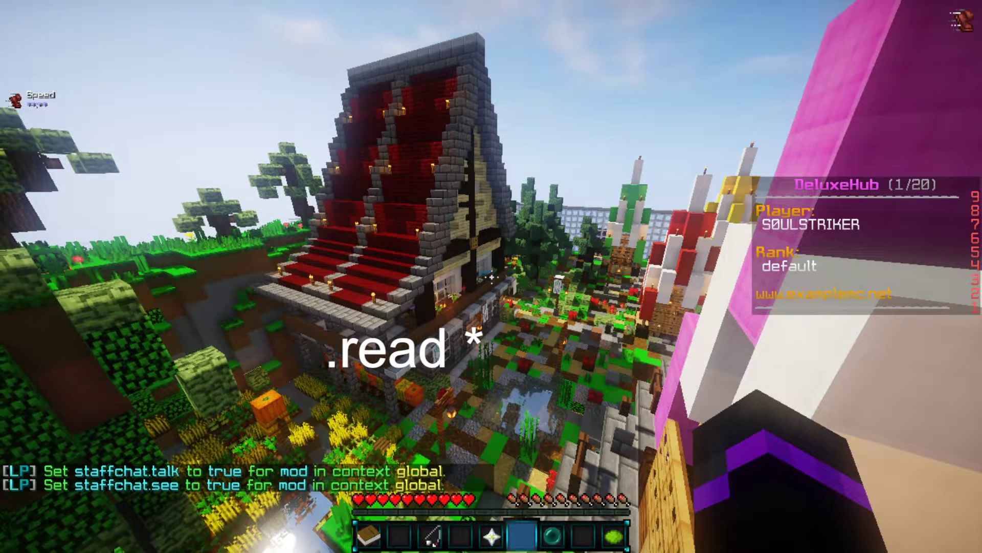
key(t)
key(Up)
key(BackSpace)
key(BackSpace)
key(BackSpace)
text(toggle)
key(Return)
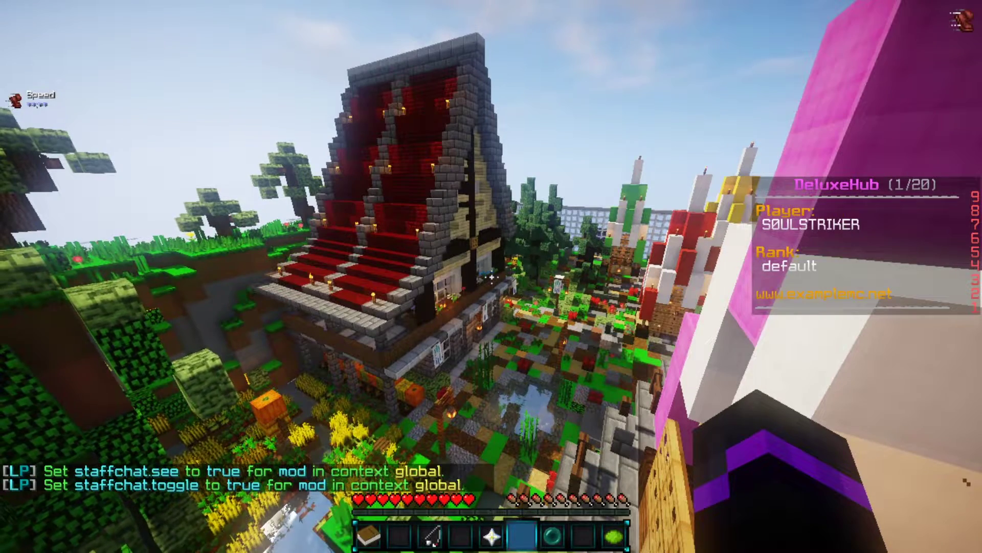
key(t)
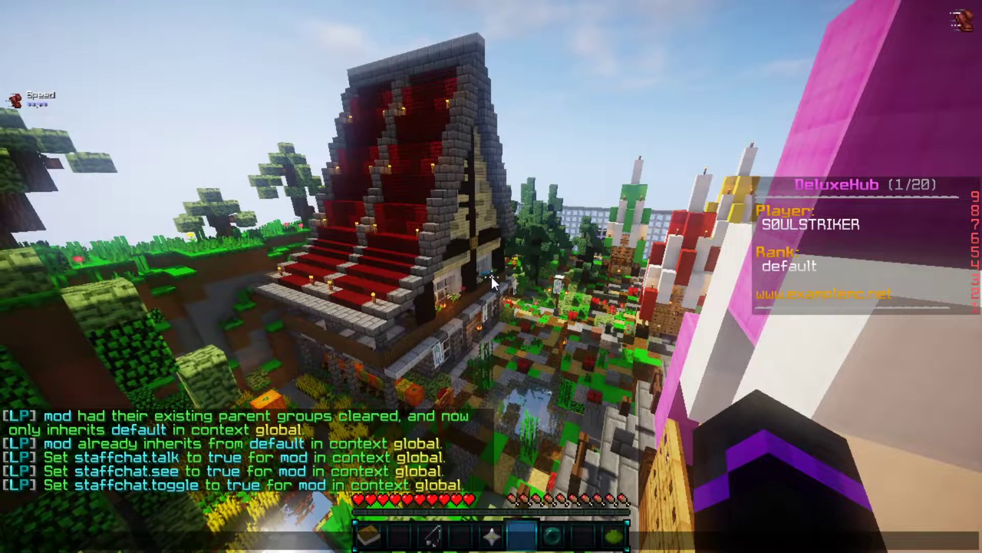
- Create a new LuckPerms group named admin with /lpb creategroup admin
text(/lpb)
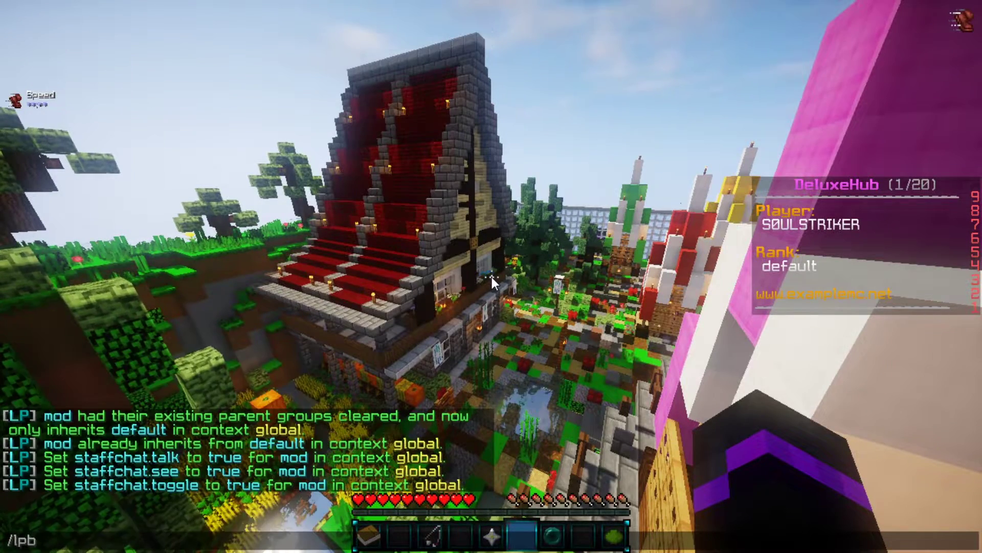
text( c)
key(Tab)
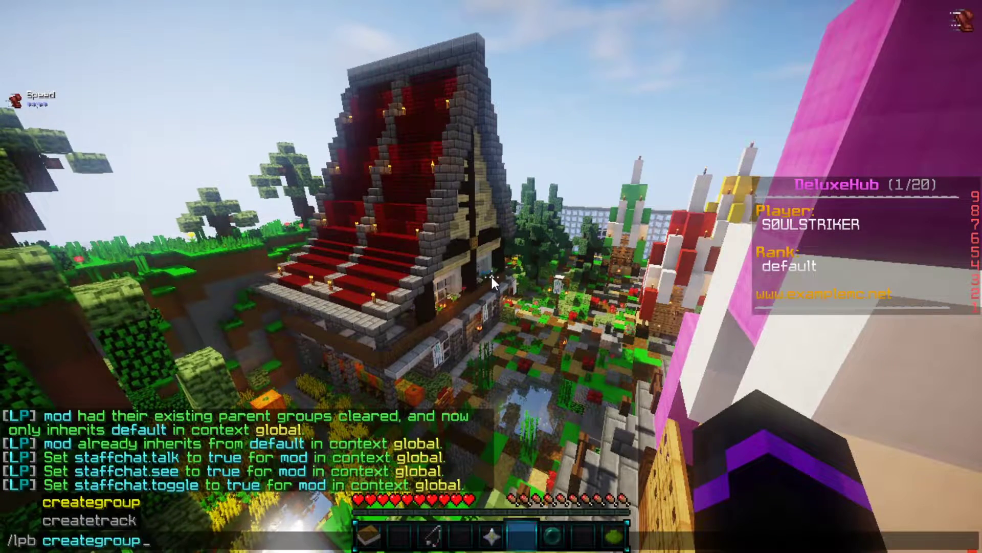
text(admin)
key(Return)
- Make admin inherit from mod with /lpb group admin parent add mod
key(Up)
key(BackSpace)
key(BackSpace)
key(BackSpace)
key(BackSpace)
key(BackSpace)
key(BackSpace)
key(BackSpace)
key(BackSpace)
key(BackSpace)
key(BackSpace)
key(BackSpace)
key(BackSpace)
key(BackSpace)
key(BackSpace)
key(BackSpace)
key(BackSpace)
key(BackSpace)
text(gr)
key(Tab)
text(admin)
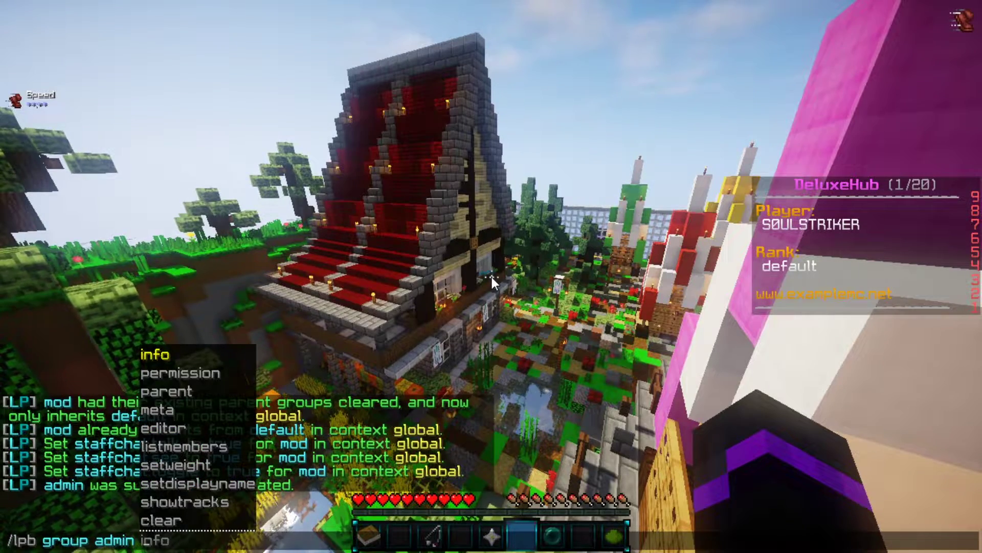
text( par)
key(Tab)
text(add)
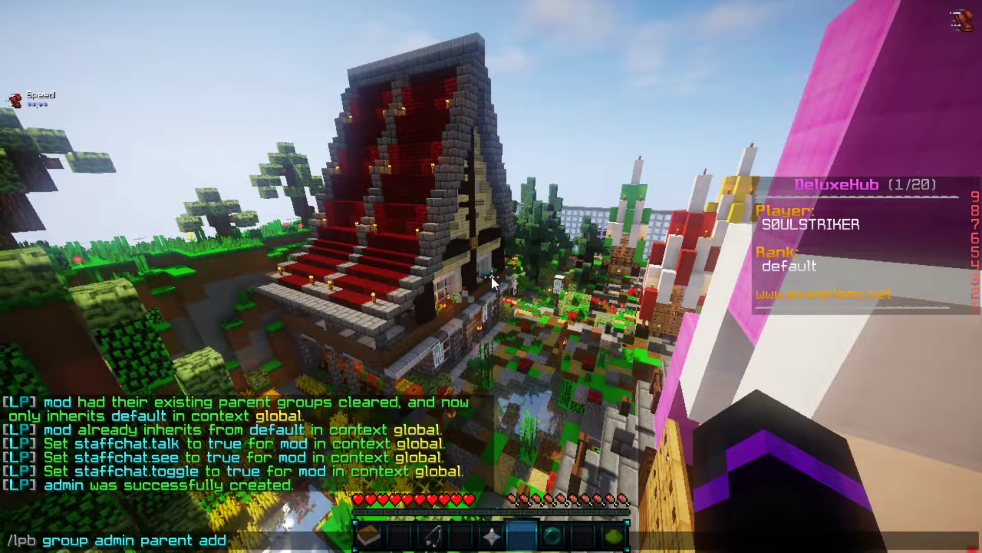
text( mod)
key(Return)
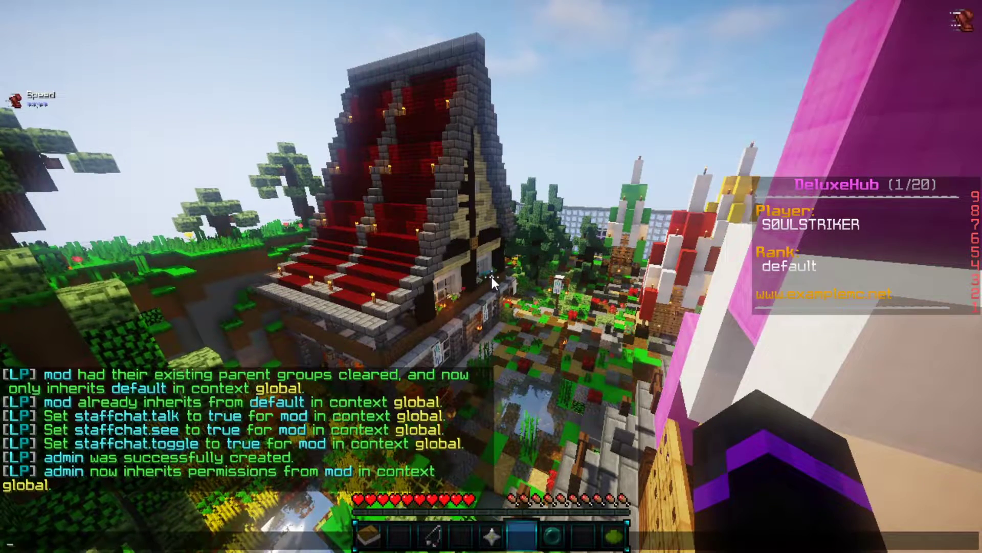
- Start the command /lpb group admin permission set ab in chat
key(t)
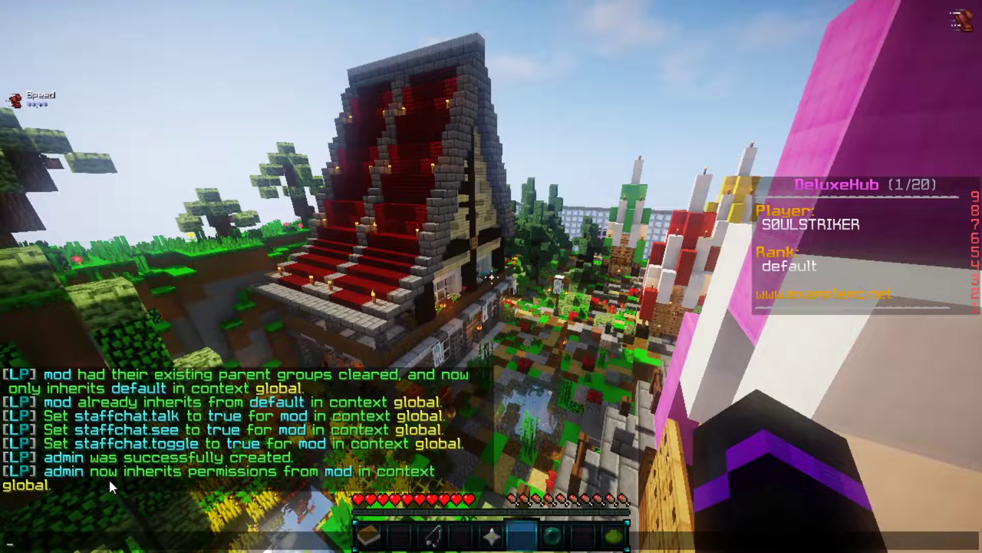
key(Up)
key(BackSpace)
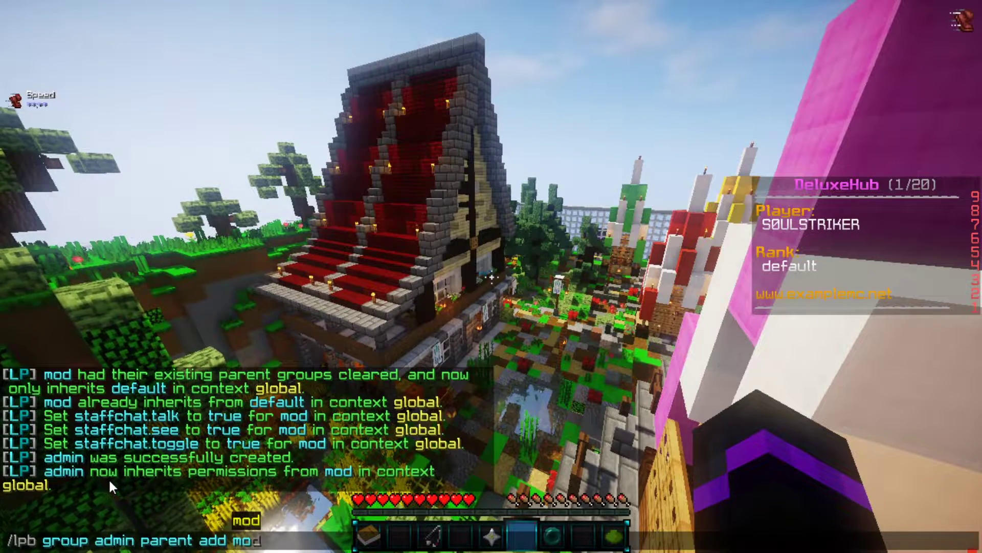
key(BackSpace)
key(BackSpace)
key(BackSpace)
key(BackSpace)
key(BackSpace)
key(BackSpace)
key(BackSpace)
key(BackSpace)
key(BackSpace)
key(BackSpace)
key(BackSpace)
key(BackSpace)
key(BackSpace)
key(BackSpace)
key(BackSpace)
key(BackSpace)
key(BackSpace)
key(BackSpace)
key(BackSpace)
text(admin )
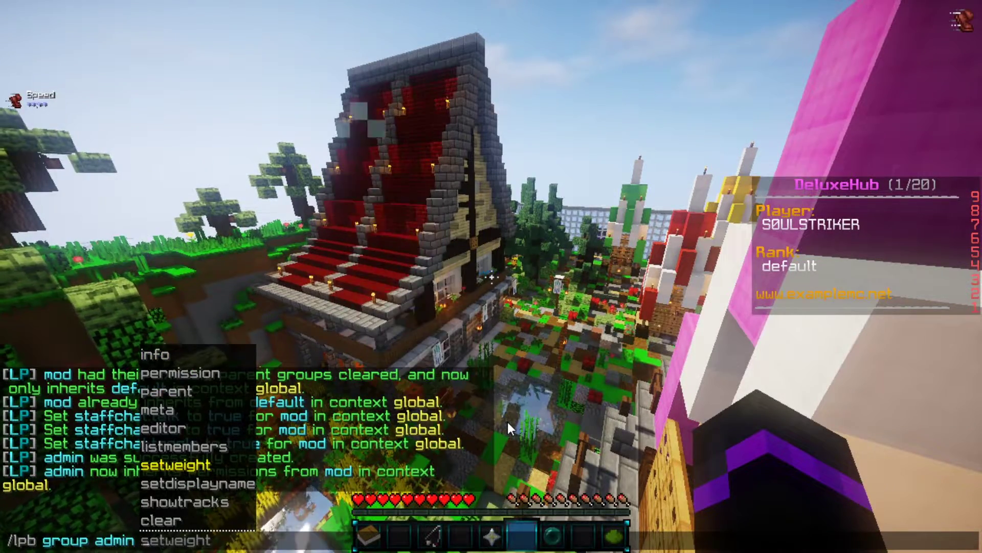
text(pe)
key(Tab)
text(set ab)
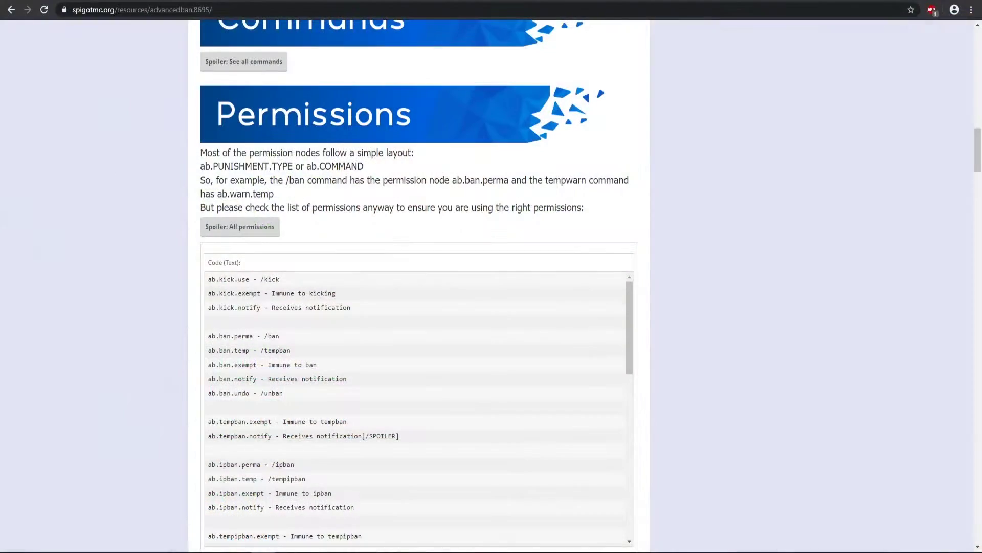
- Locate ab.ban.perma in the AdvancedBan permission list and paste it into the admin permission command
scroll(177, 319, down, 1)
scroll(235, 240, down, 2)
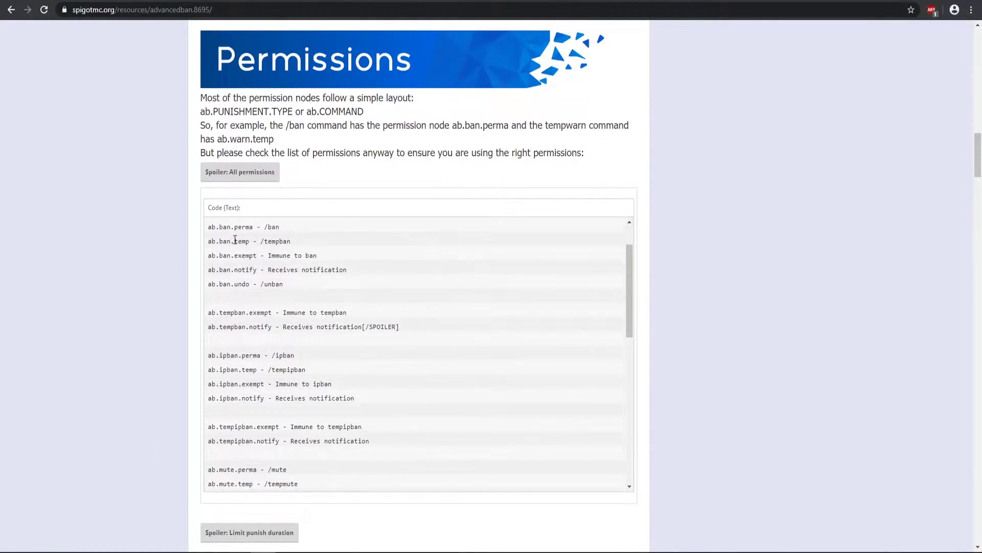
scroll(240, 237, up, 1)
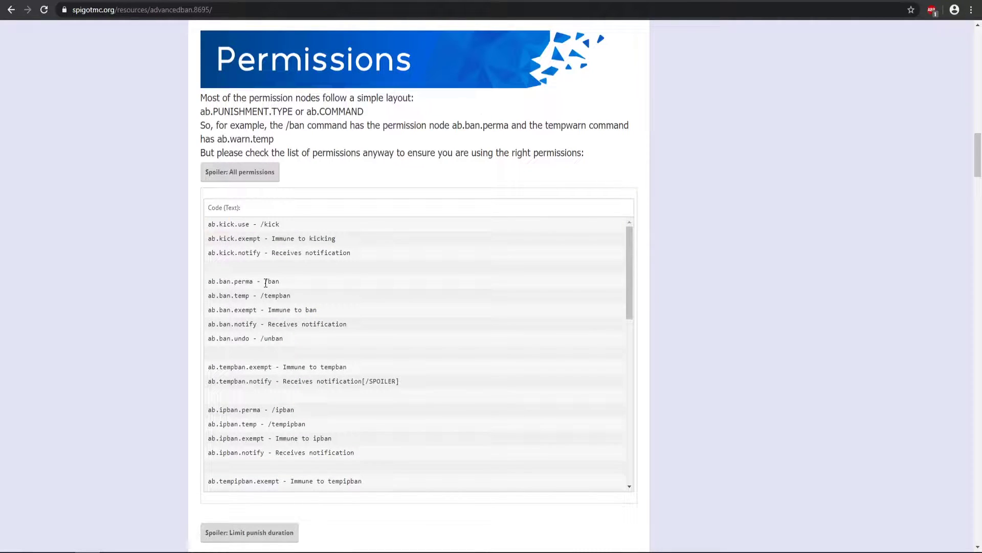
scroll(260, 231, down, 1)
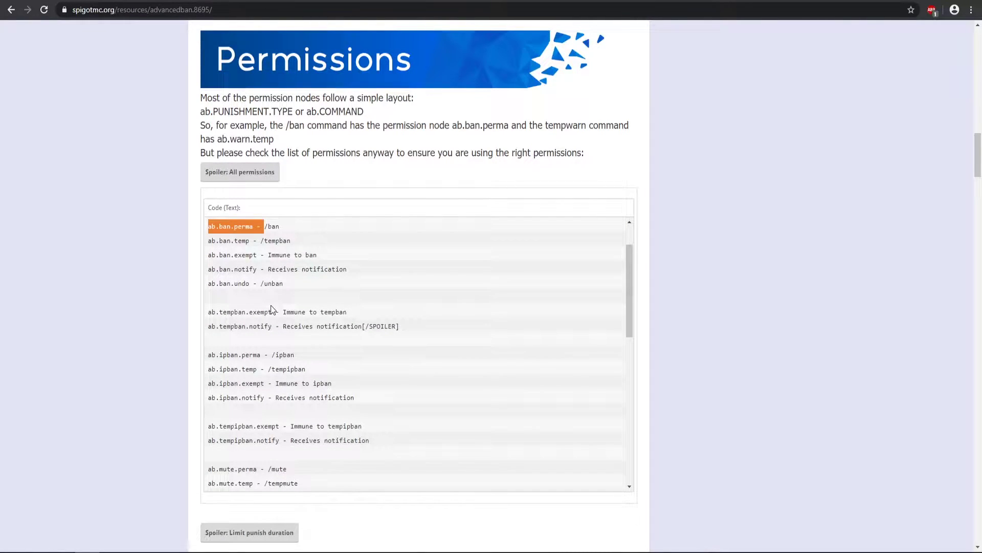
scroll(276, 404, down, 8)
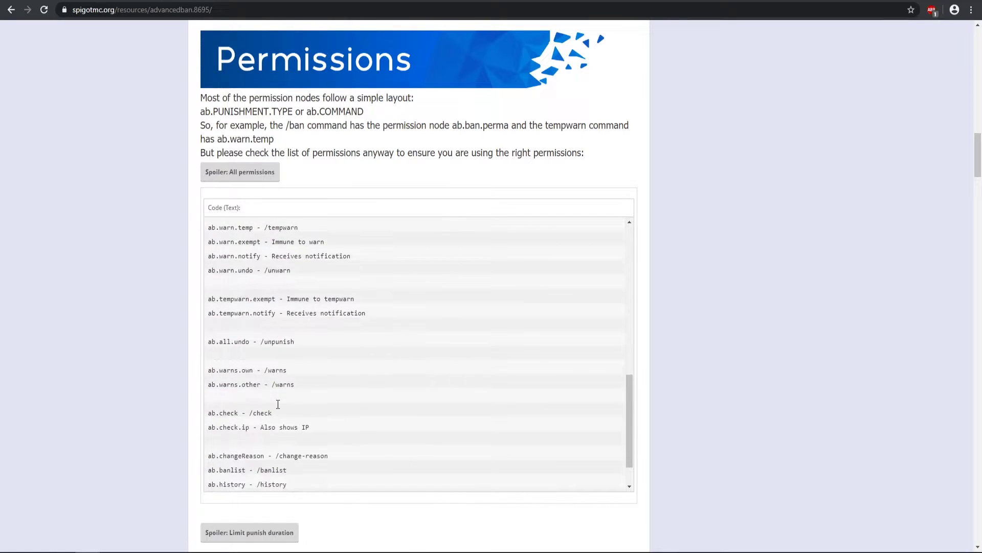
scroll(277, 403, down, 1)
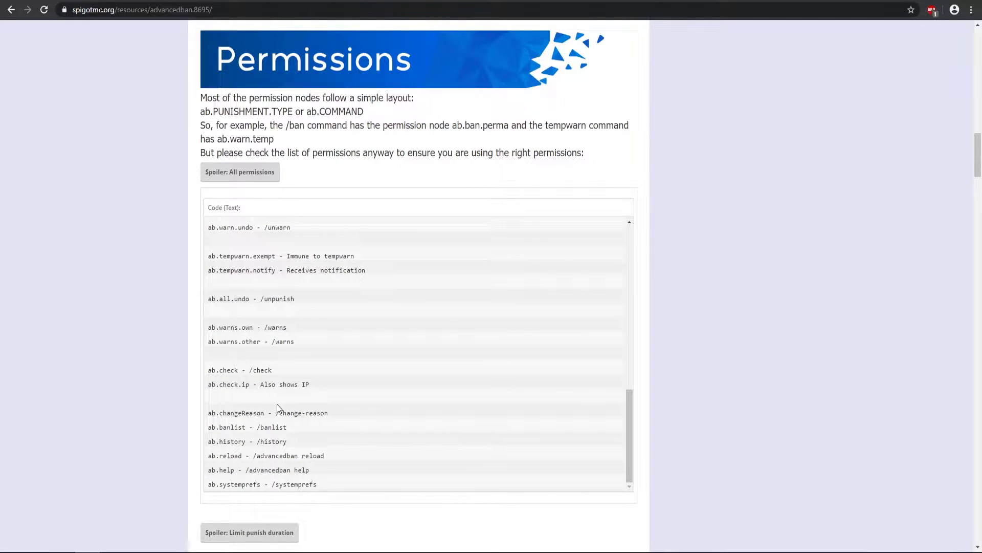
scroll(277, 404, up, 7)
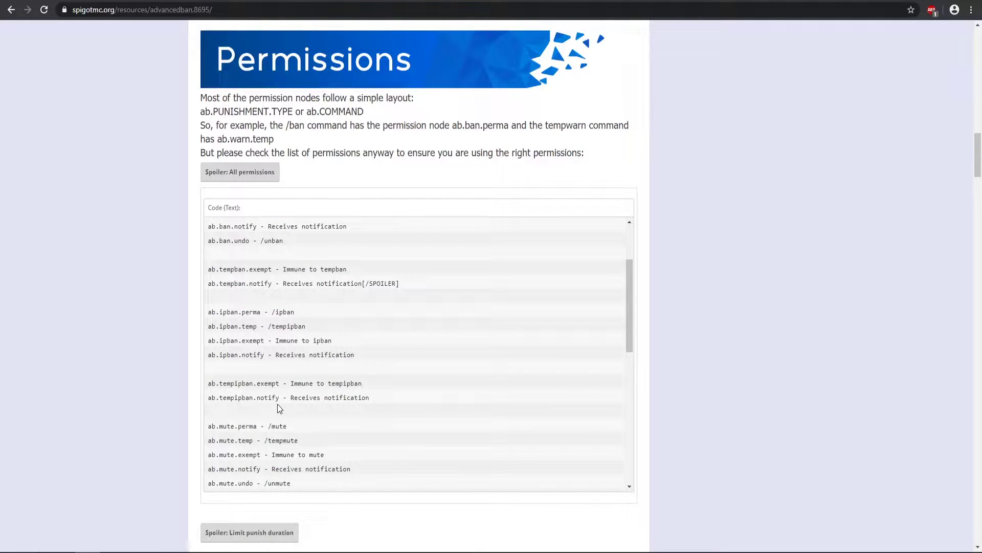
scroll(277, 405, up, 2)
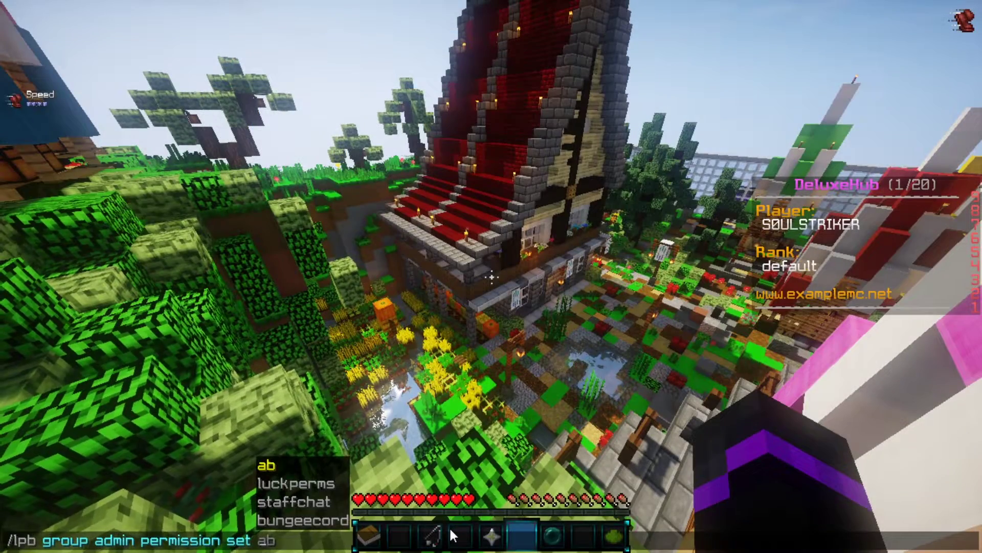
text(ab.ban.perma)
- Set ab.ban.perma on the admin group, then run /lpb editor
key(Return)
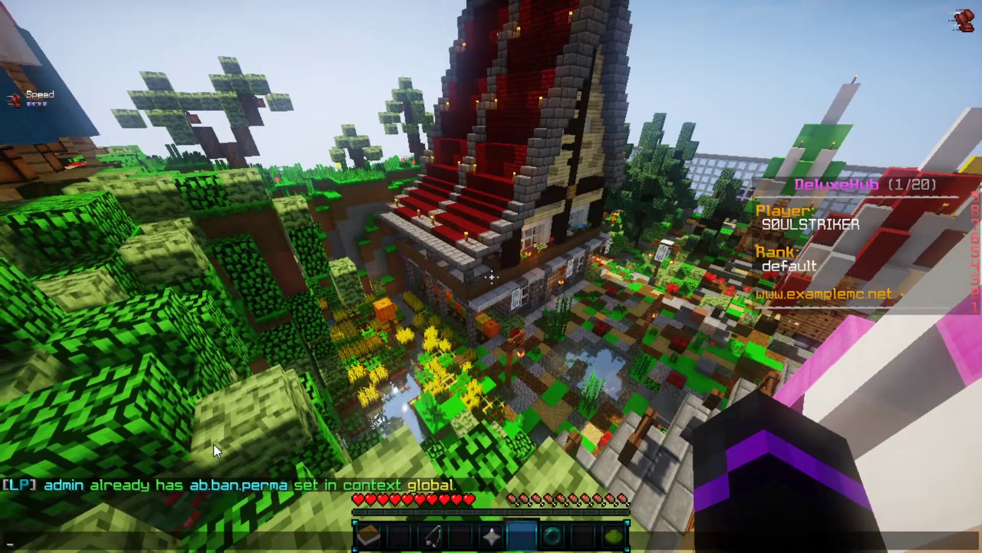
text(/)
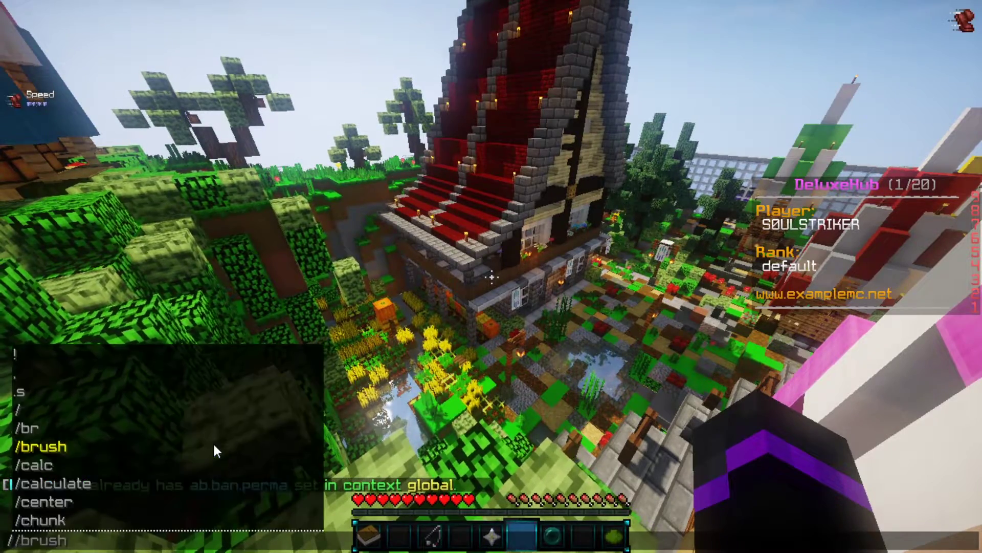
text(lpb editor)
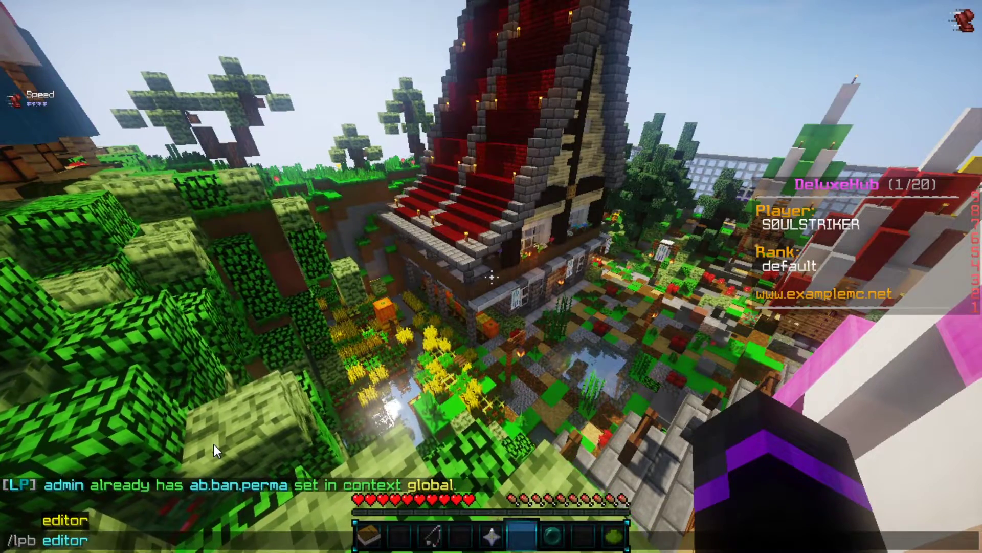
key(Return)
- Open the LuckPerms editor link from chat and confirm opening the website
key(t)
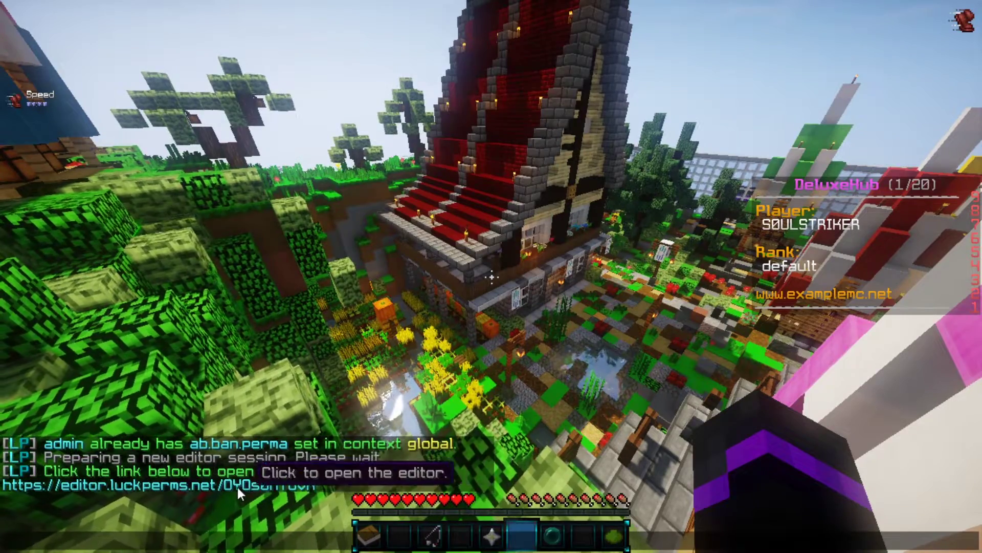
click(244, 488)
click(349, 257)
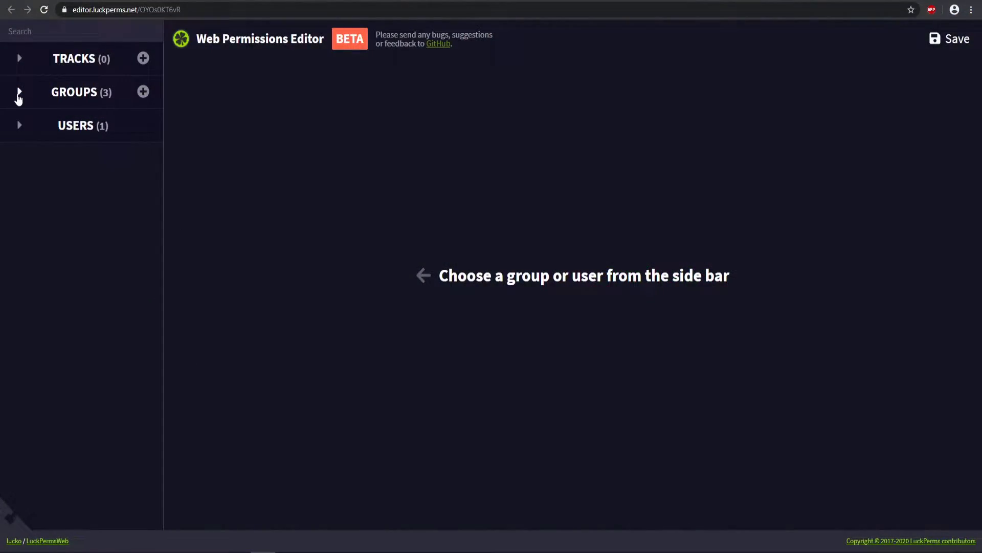
- Add ab.ipban.perma, ab.kick and ab.kick.use to the admin group in the web editor
click(18, 92)
click(29, 127)
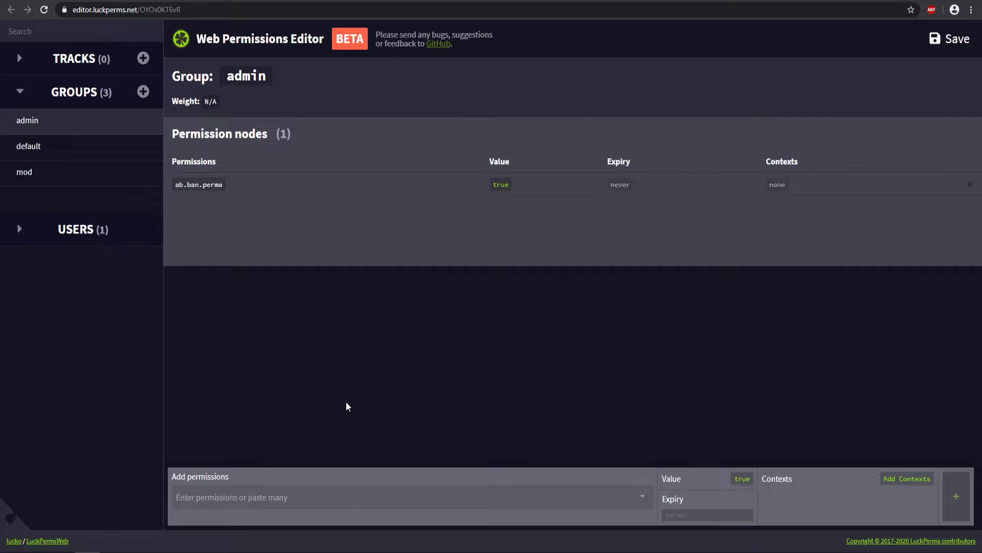
click(301, 497)
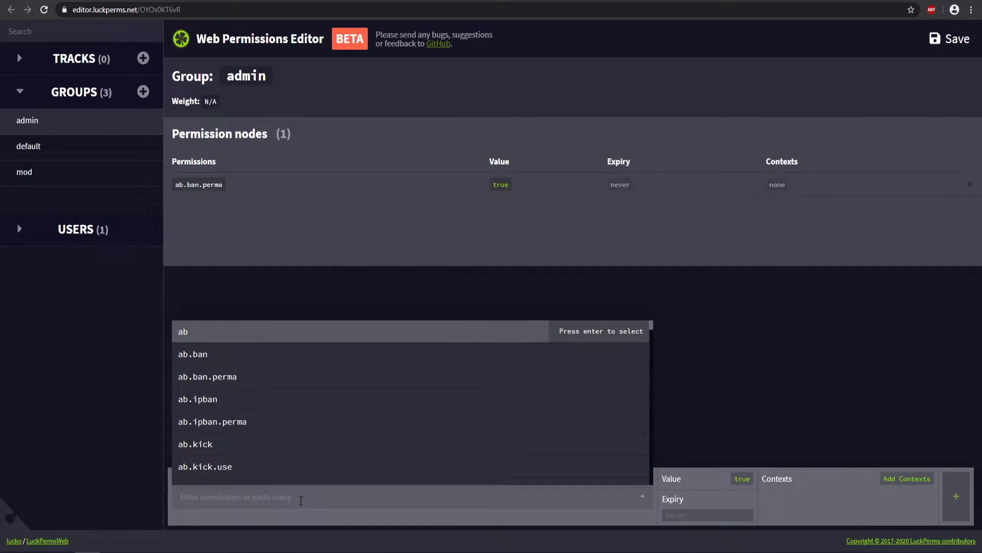
scroll(263, 410, down, 20)
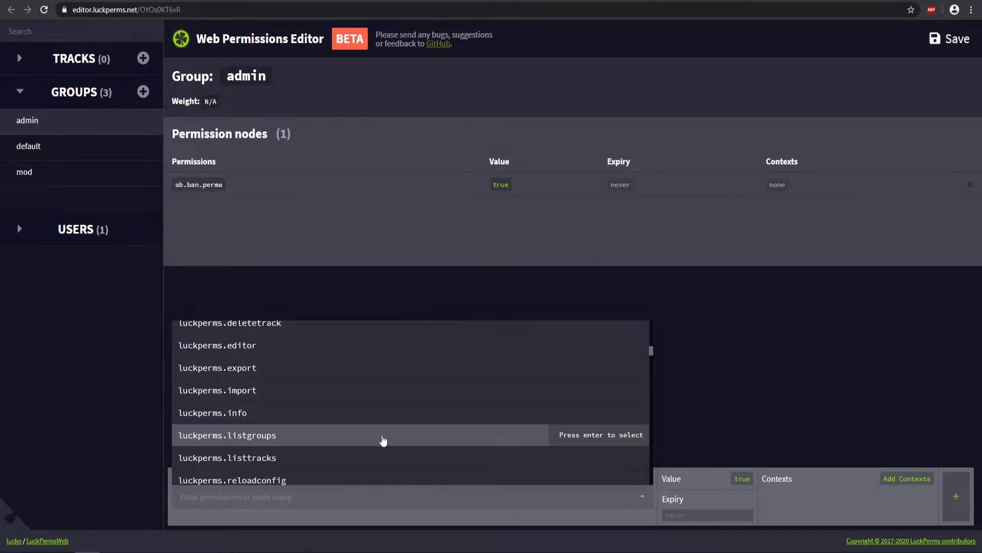
scroll(400, 443, down, 15)
scroll(399, 443, up, 10)
scroll(399, 443, up, 20)
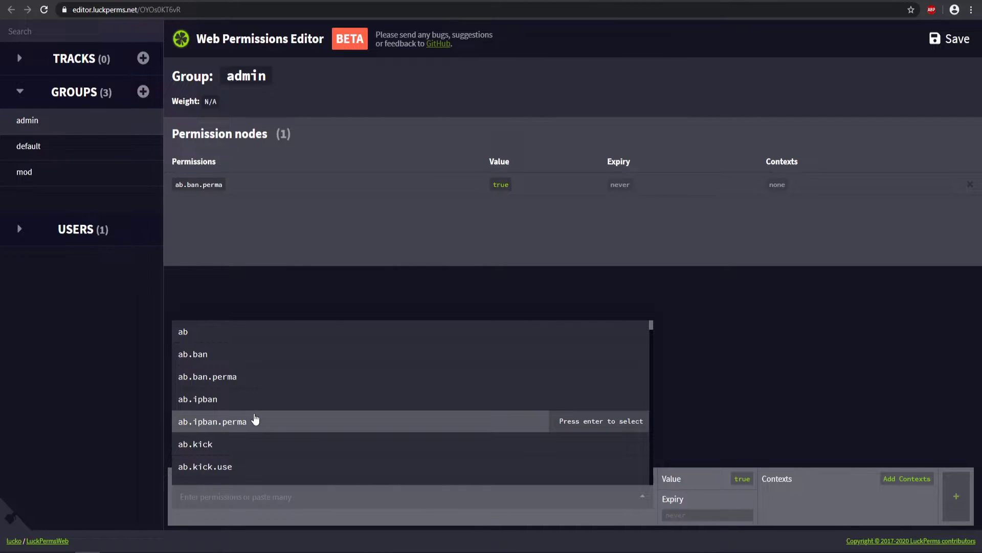
click(259, 421)
click(236, 440)
scroll(299, 449, down, 1)
click(264, 413)
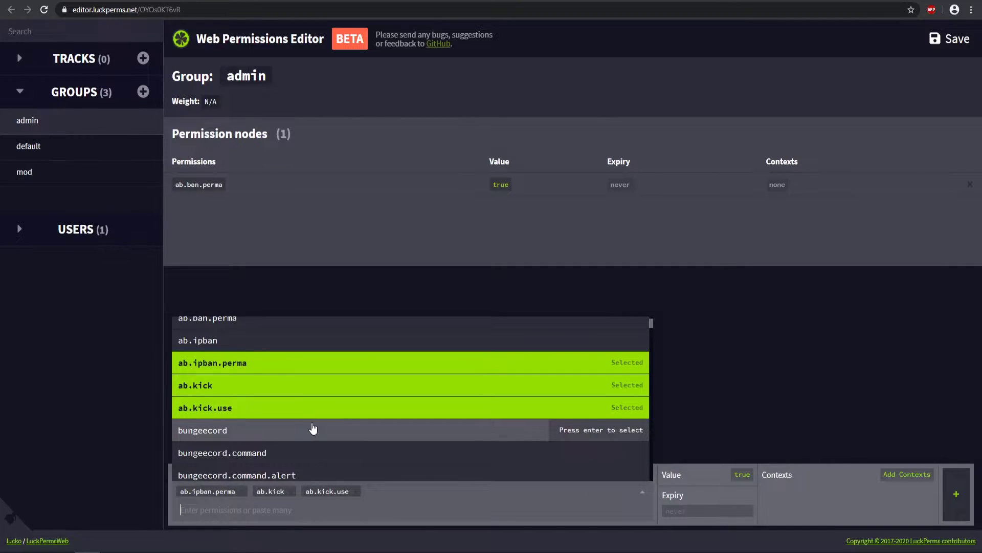
scroll(314, 427, down, 1)
click(955, 504)
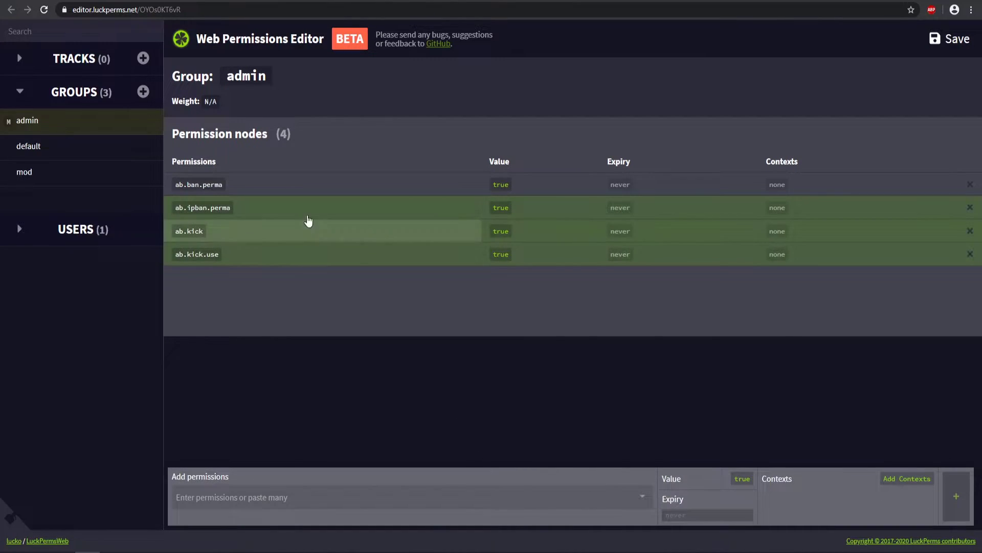
- Copy ab.mute.perma from the AdvancedBan page and paste it into the admin permission field
key(ctrl+Tab)
scroll(338, 312, down, 2)
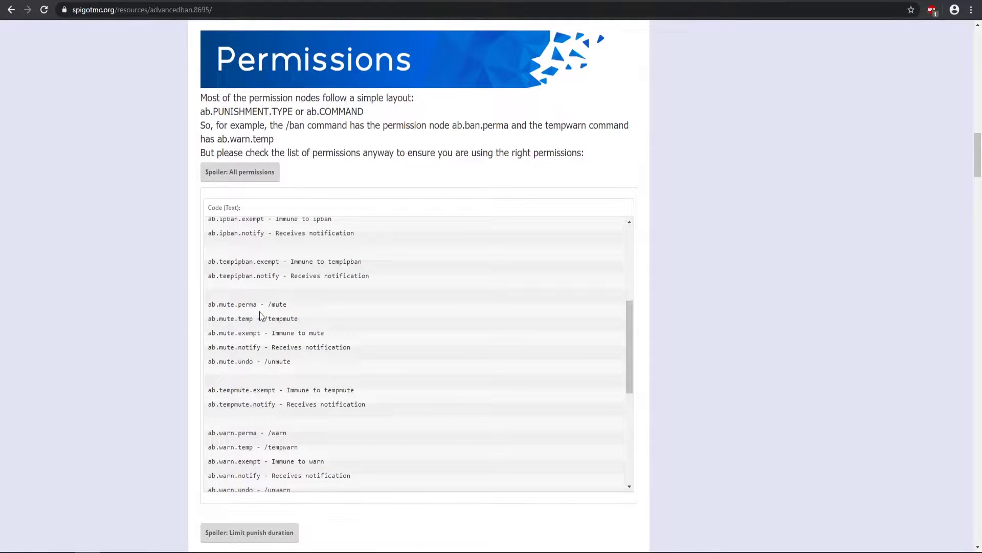
scroll(259, 312, down, 1)
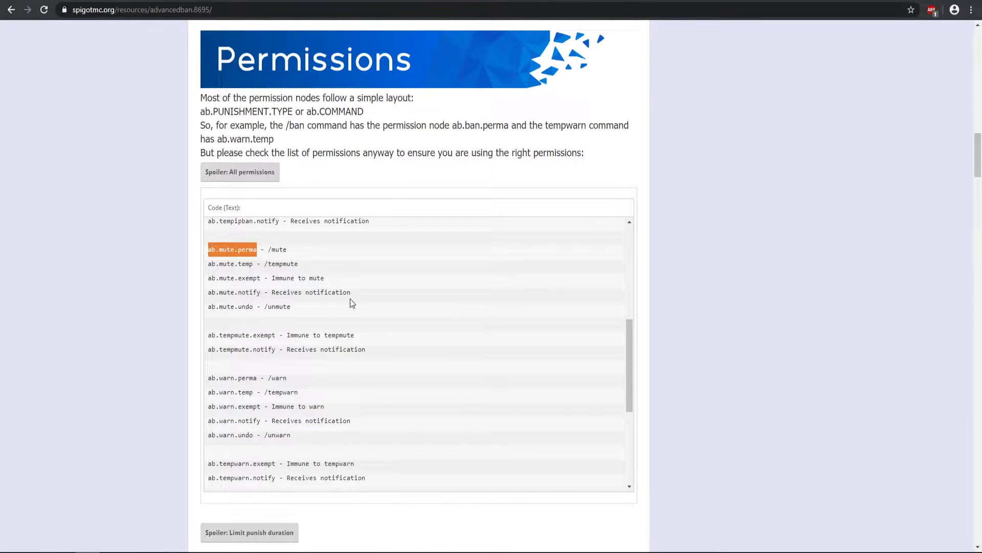
key(ctrl+Tab)
text(ab.mute.perma)
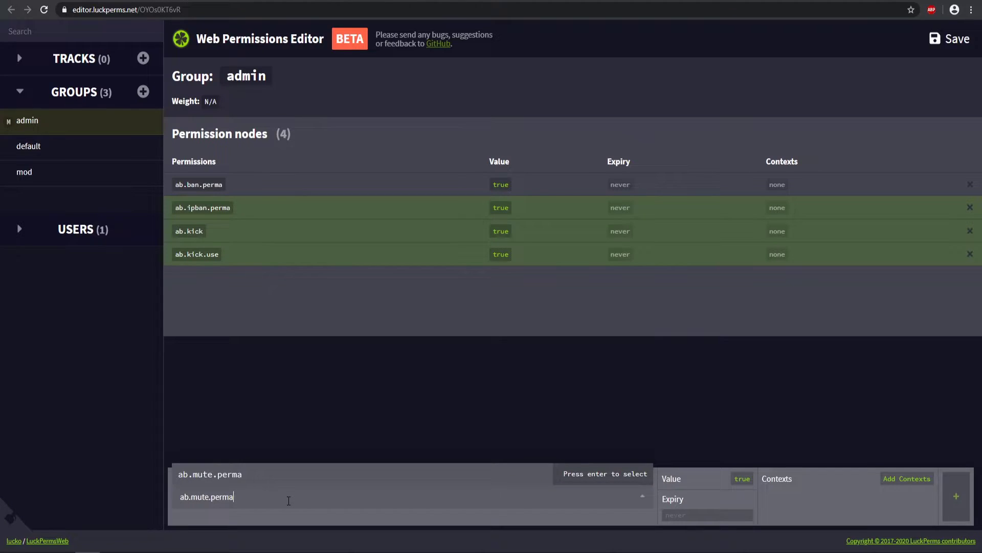
- Add ab.mute.perma to admin and apply the web edits in game with the copied /lpb applyedits command
key(Return)
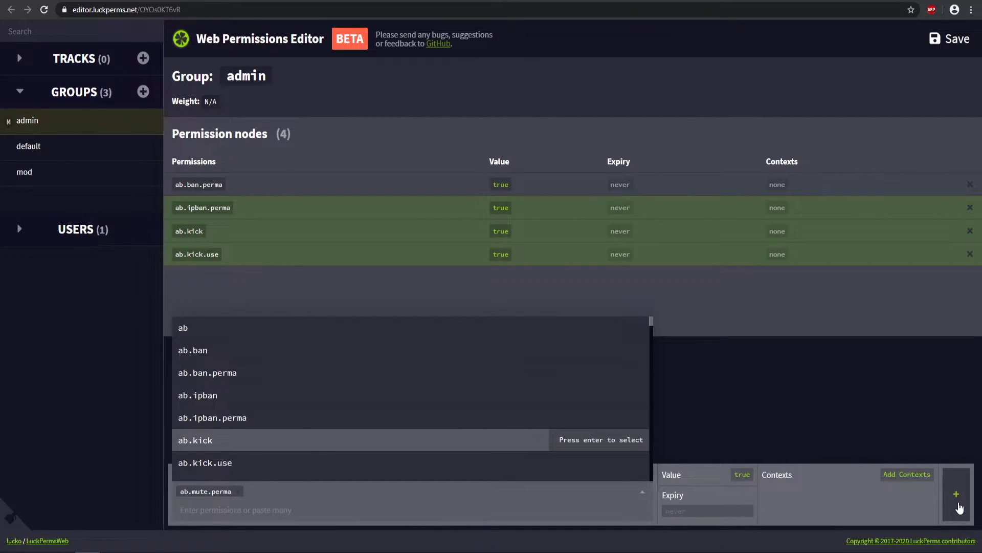
click(959, 505)
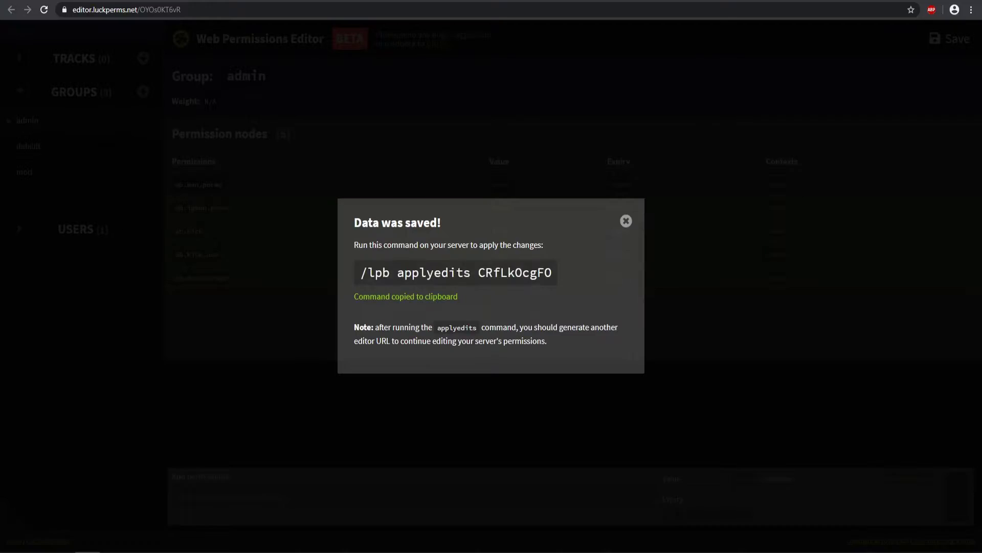
key(alt+Tab)
key(t)
text(/lpb applyedits CRfLkOcgFO)
key(Return)
key(t)
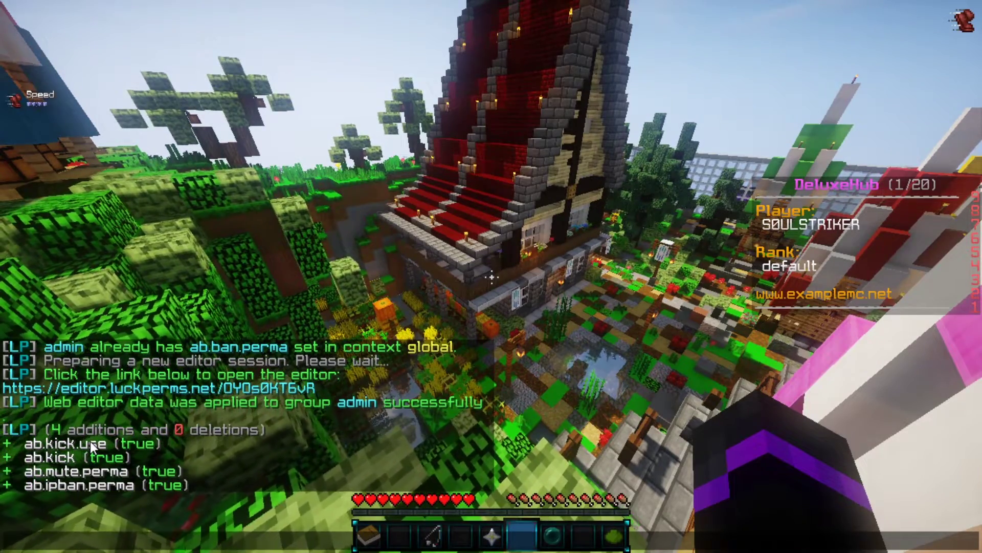
- Set the player's only parent to mod with /lpb user parent set mod, then try /ban
key(Escape)
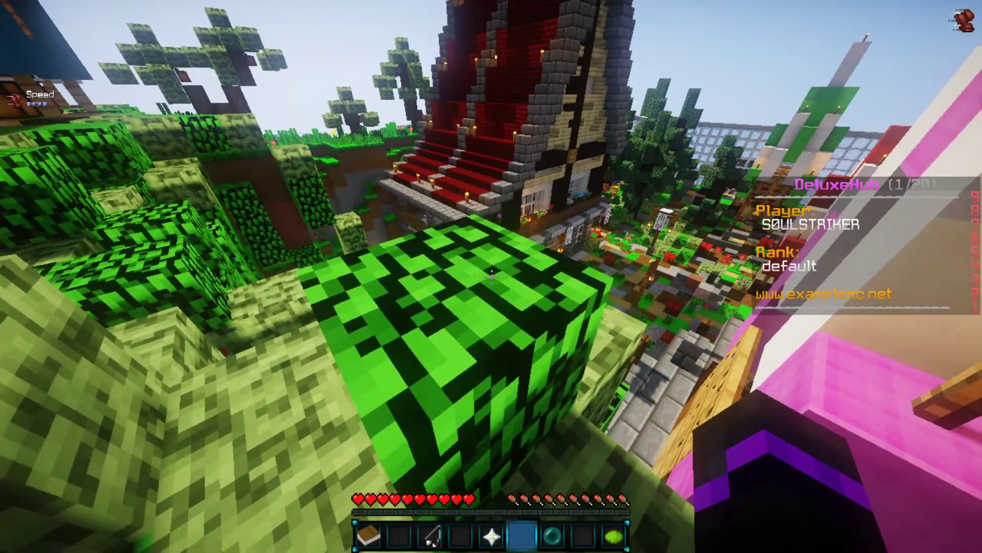
text(/)
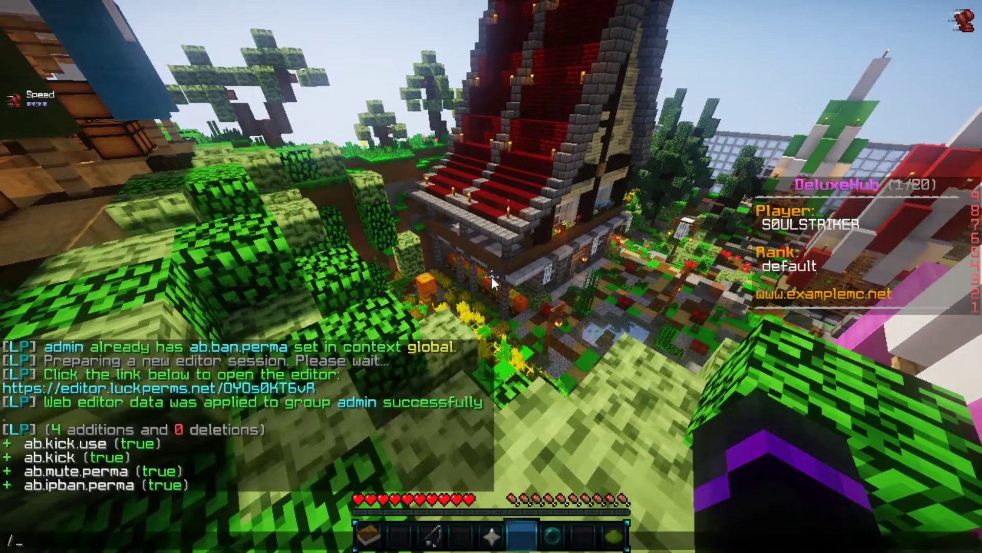
text(lpb user S0ULSTRIKER)
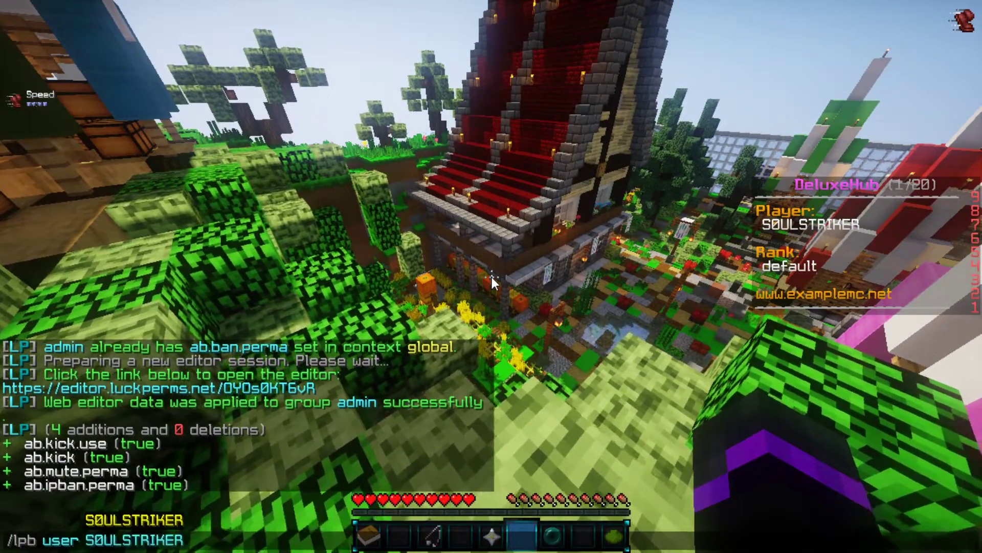
key(Tab)
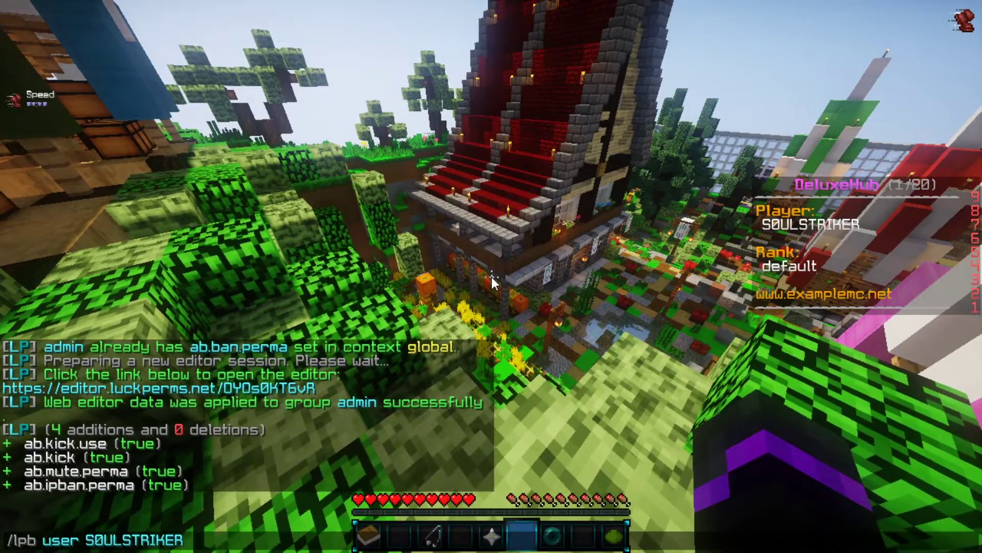
text(pa)
key(Tab)
text(set)
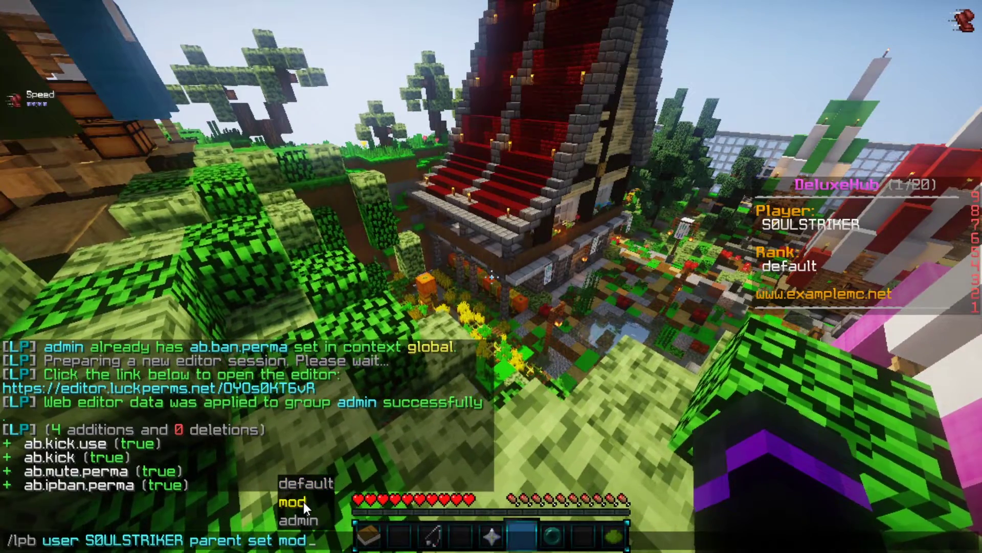
click(303, 502)
key(Return)
text(/ban)
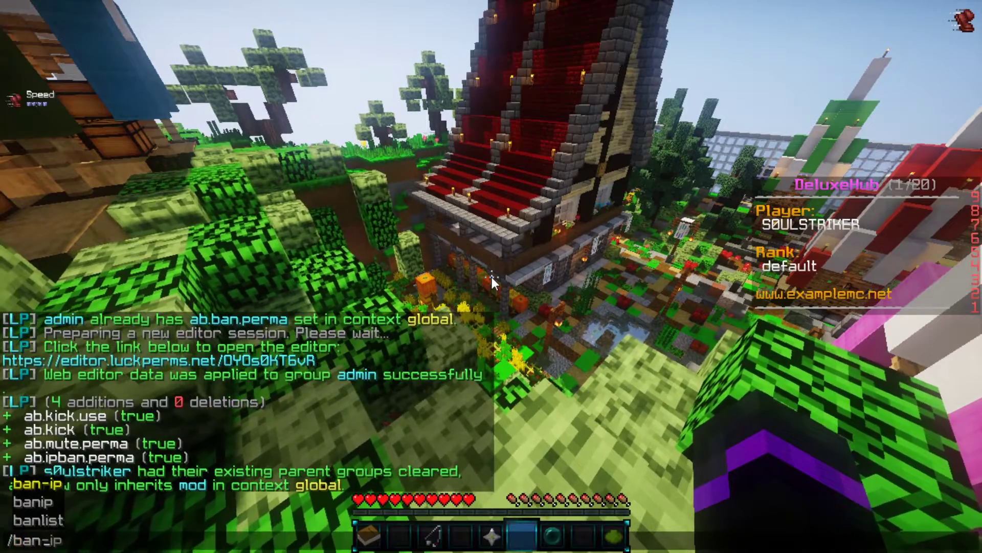
key(Return)
- Send 'hi' with /sc, enable staff chat with /sctoggle, and send 'hi' again
key(t)
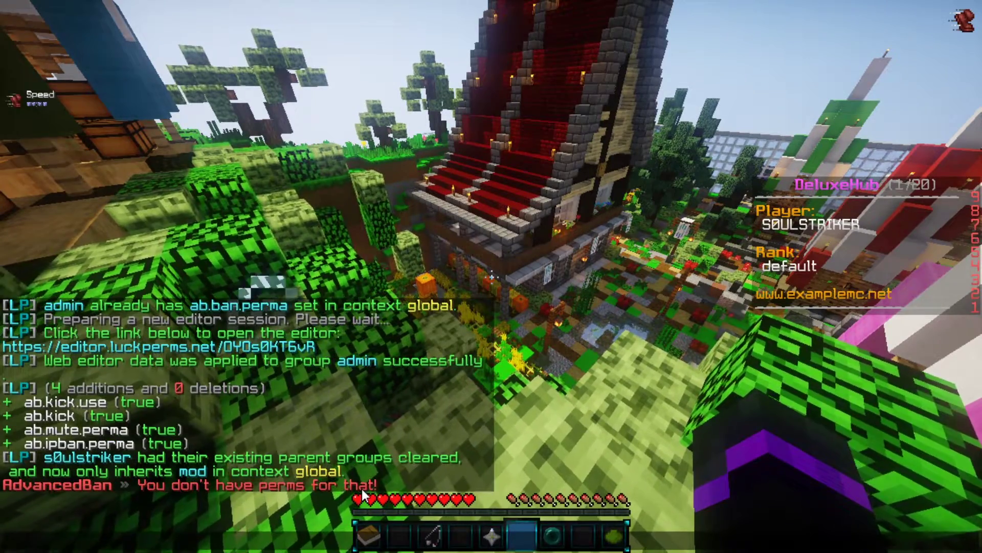
text(/sc hi)
key(Return)
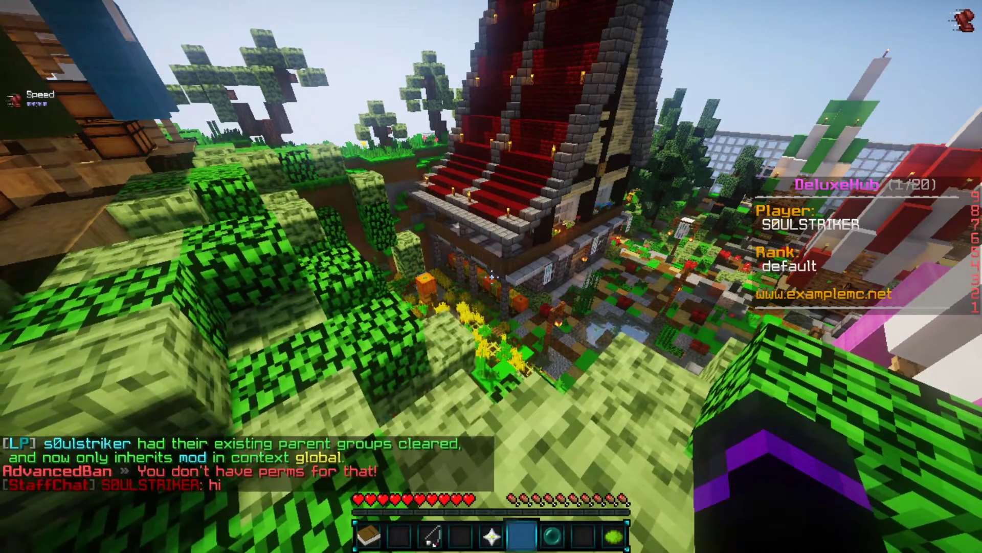
text(t/sctoggle)
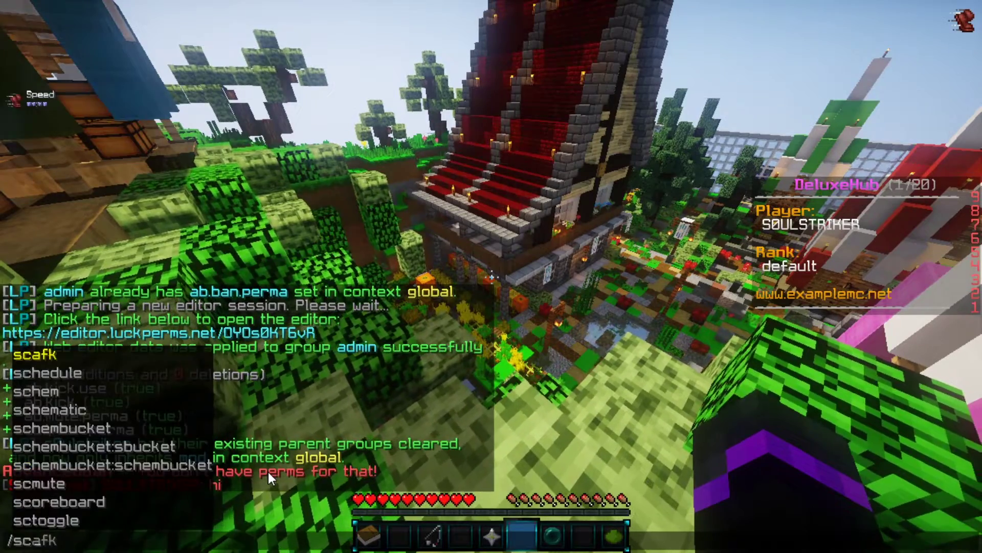
key(Return)
text(thi)
key(Return)
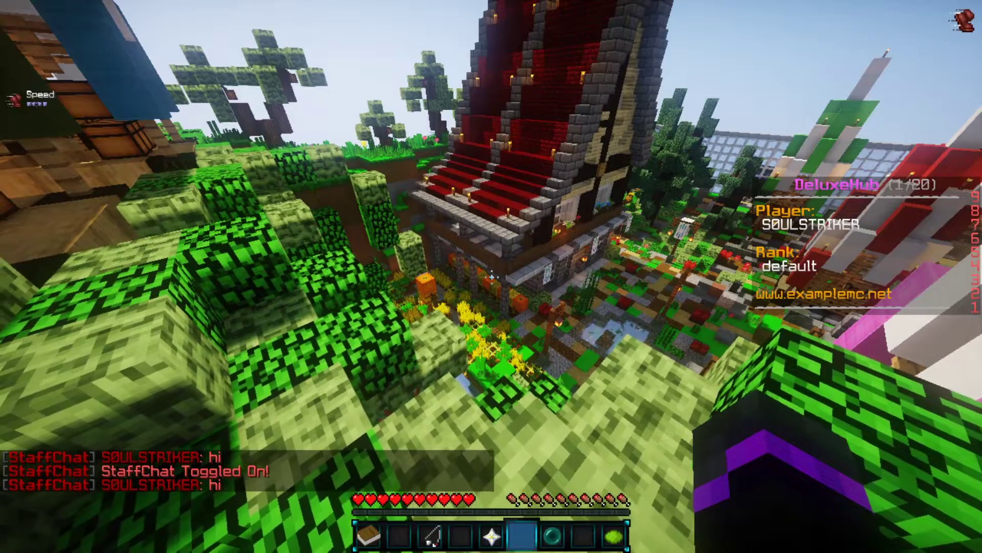
- Recall the earlier parent set mod command and erase 'mod' from its end
key(t)
key(Up)
key(Up)
key(Up)
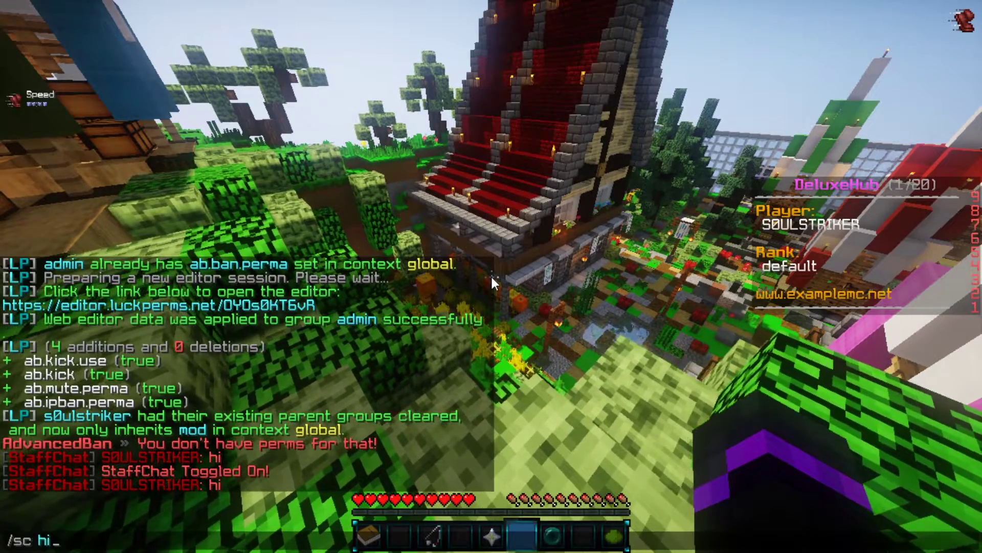
key(Up)
key(BackSpace)
key(BackSpace)
key(BackSpace)
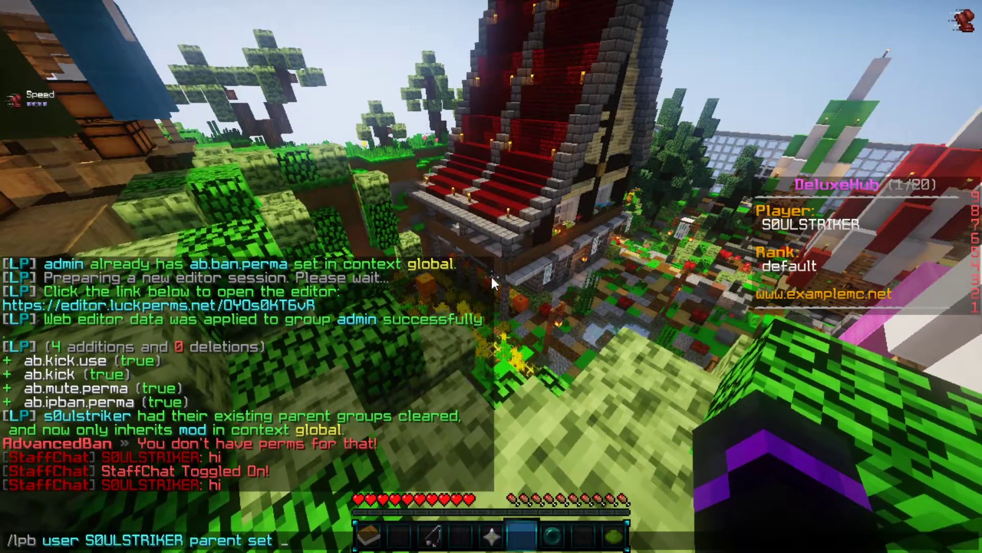
- Make the player's parent admin and rerun /ban as an admin
text(admin)
key(Return)
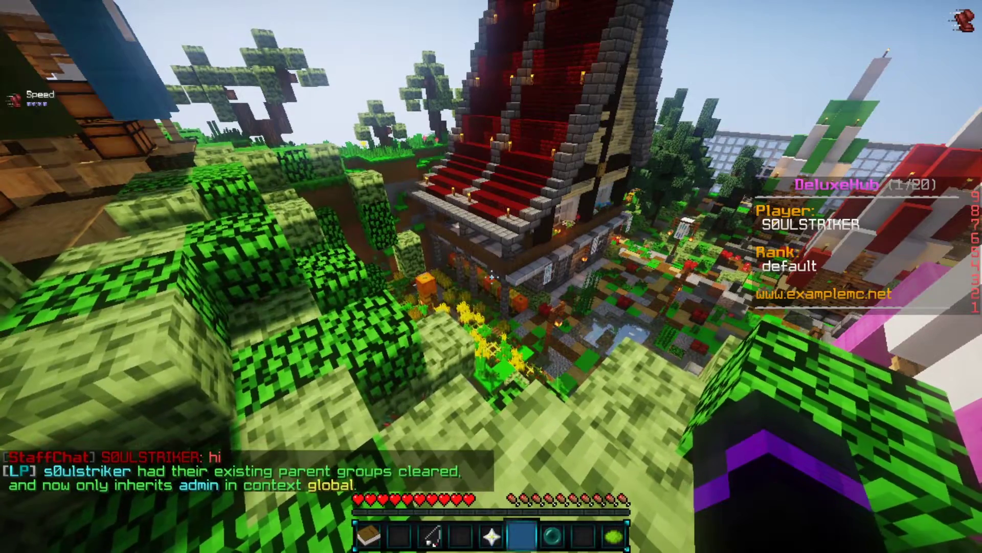
key(t)
key(Up)
key(Up)
key(Up)
key(Up)
key(Return)
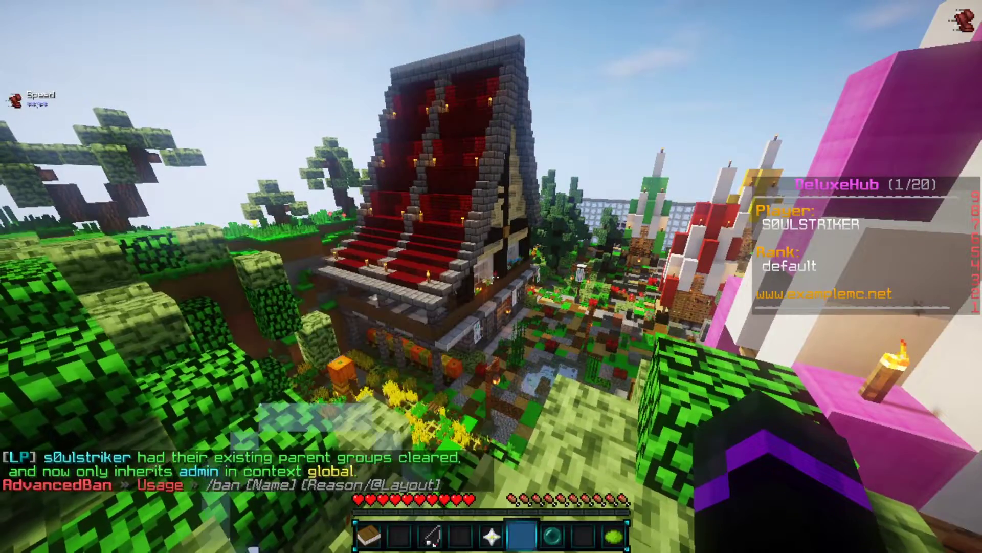
- Test /mute and /banip, then cycle the camera to third-person views with F5
key(t)
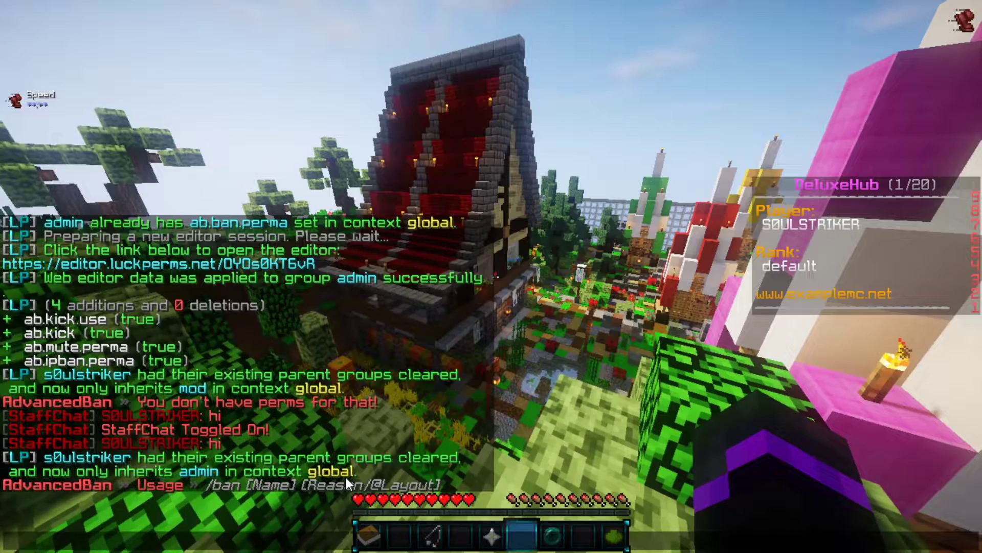
text(/mute)
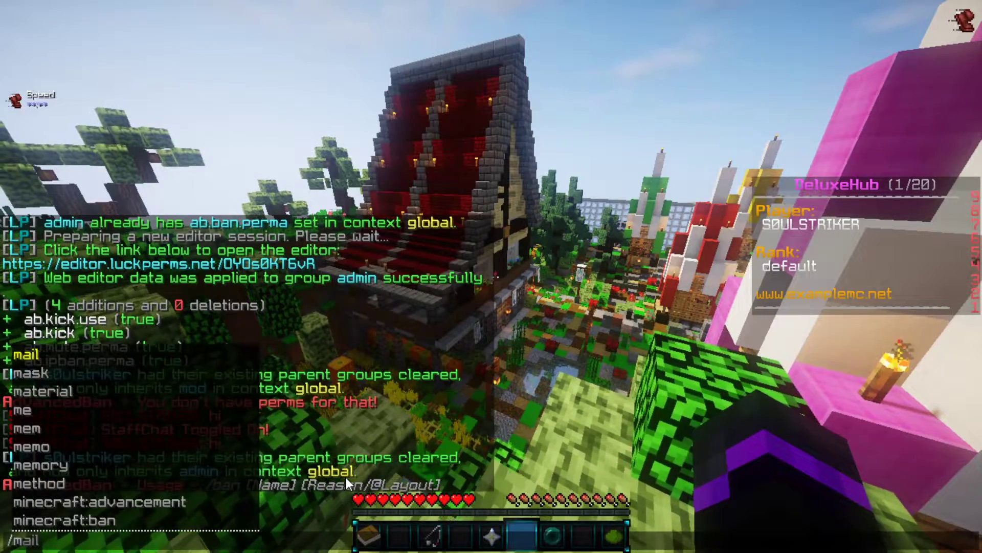
key(Return)
text(t)
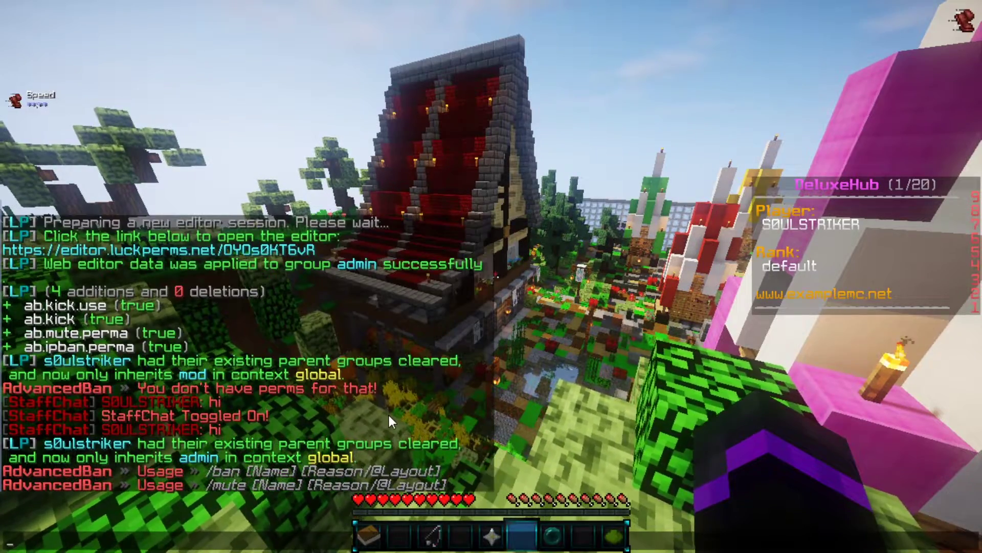
text(/banip)
key(Return)
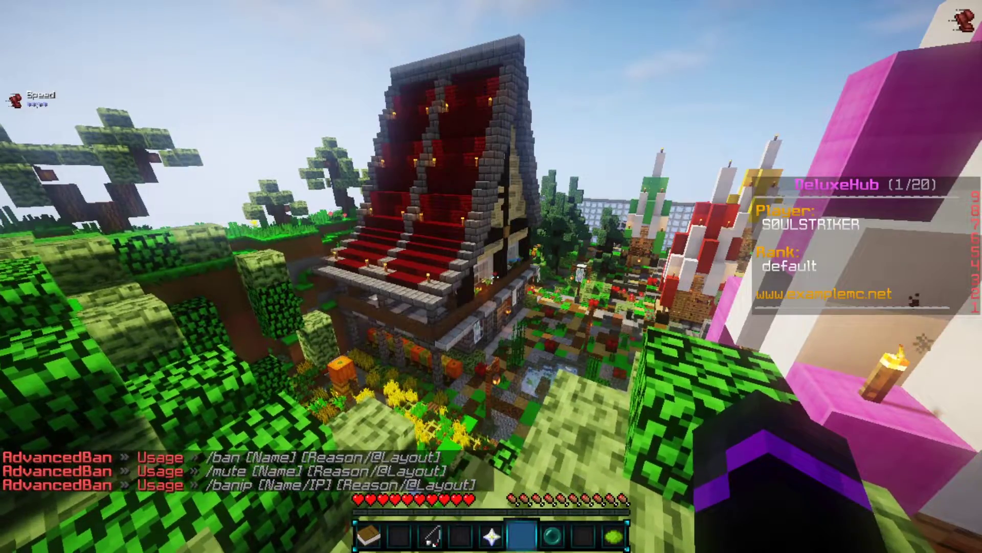
key(F5)
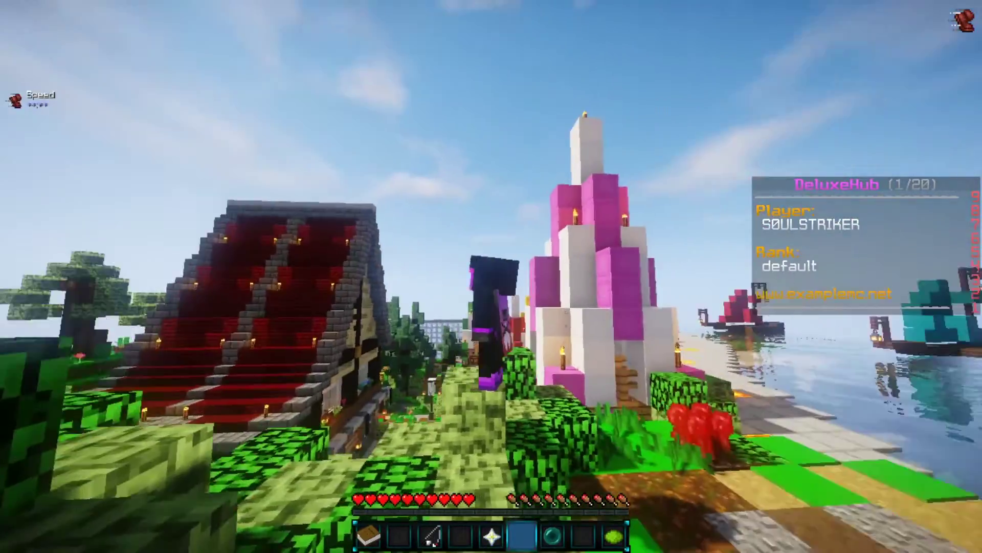
key(F5)
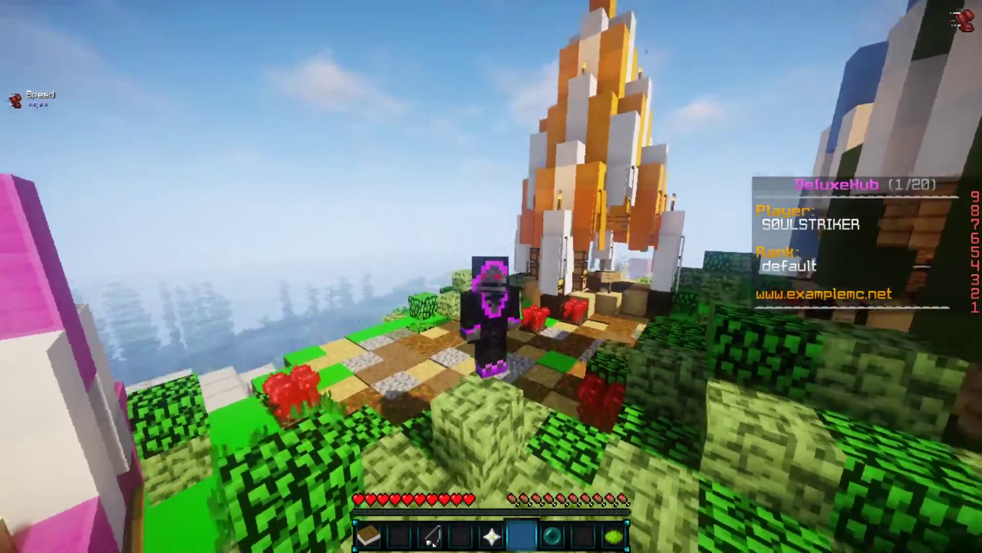